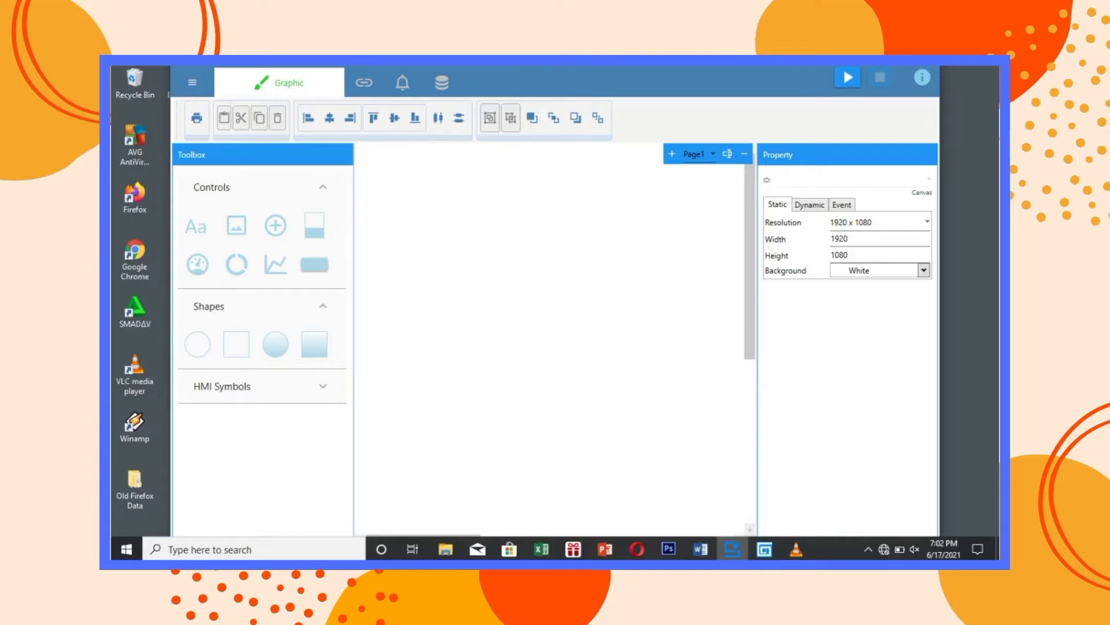
Step: Expand the HMI Symbols group in the toolbox and look through its symbol categories
left_click(322, 386)
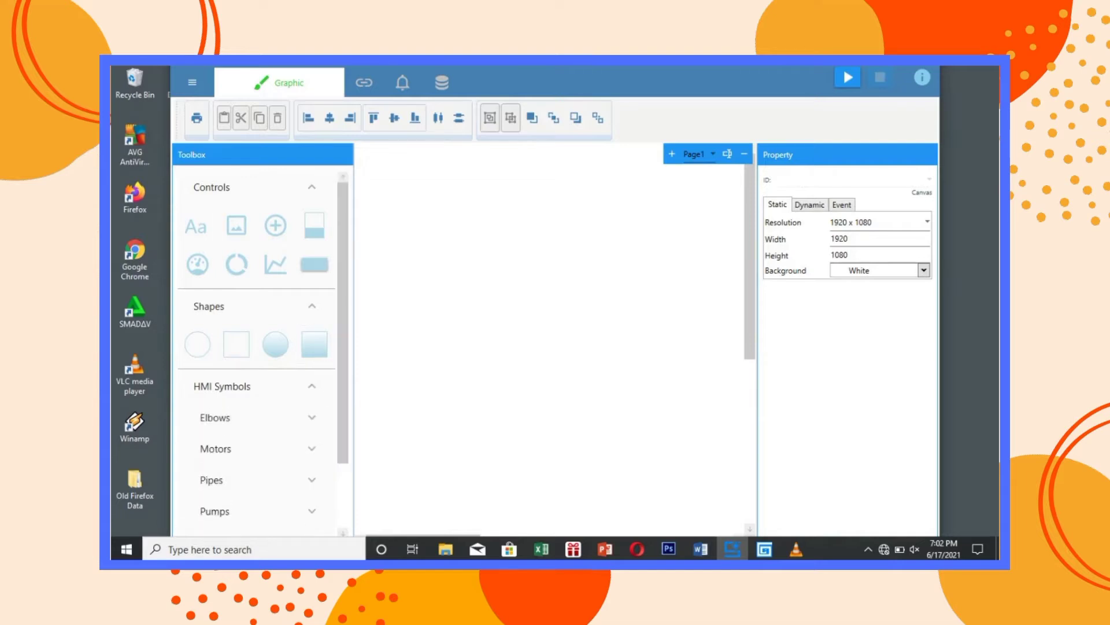
scroll(261, 347, "down", 3)
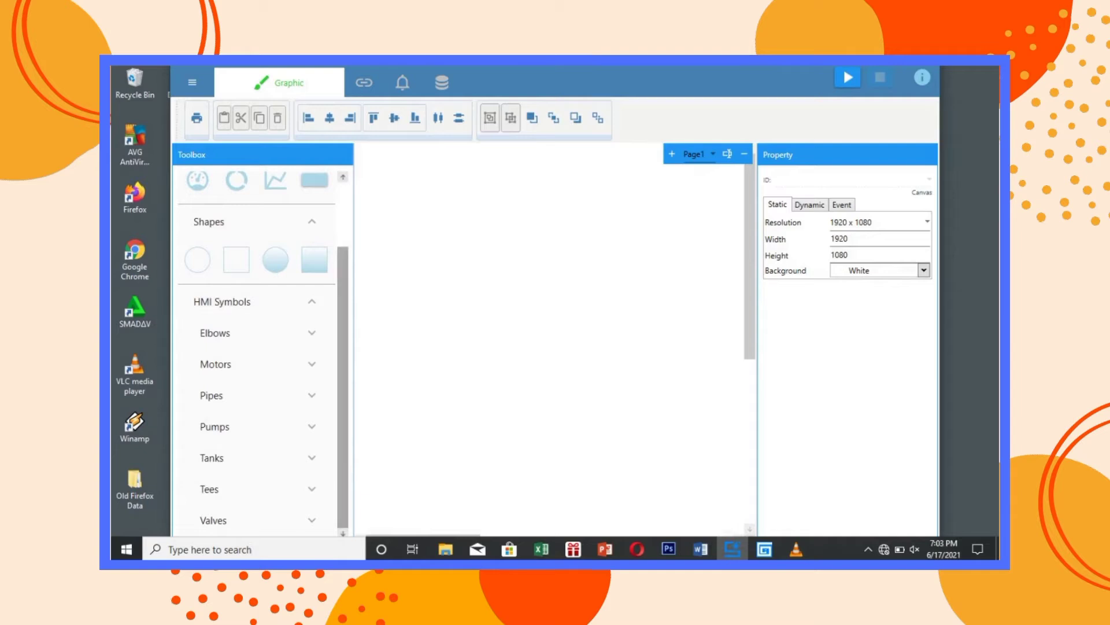
scroll(260, 347, "up", 2)
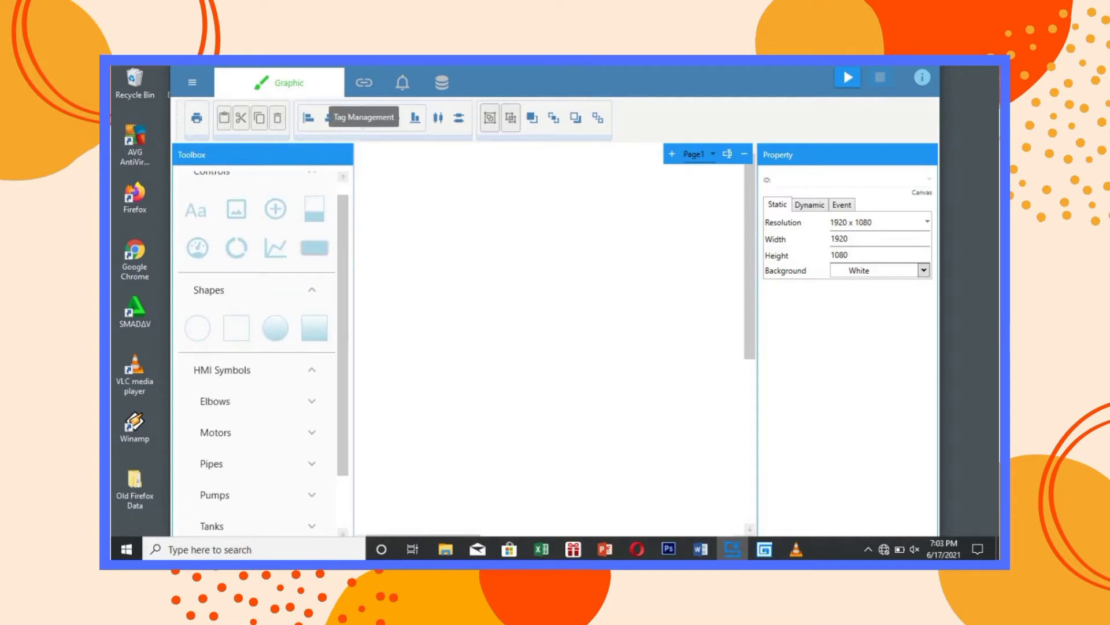
Step: Add a Modbus TCP device connection named mod1, keeping the default interval, IP and port
left_click(363, 82)
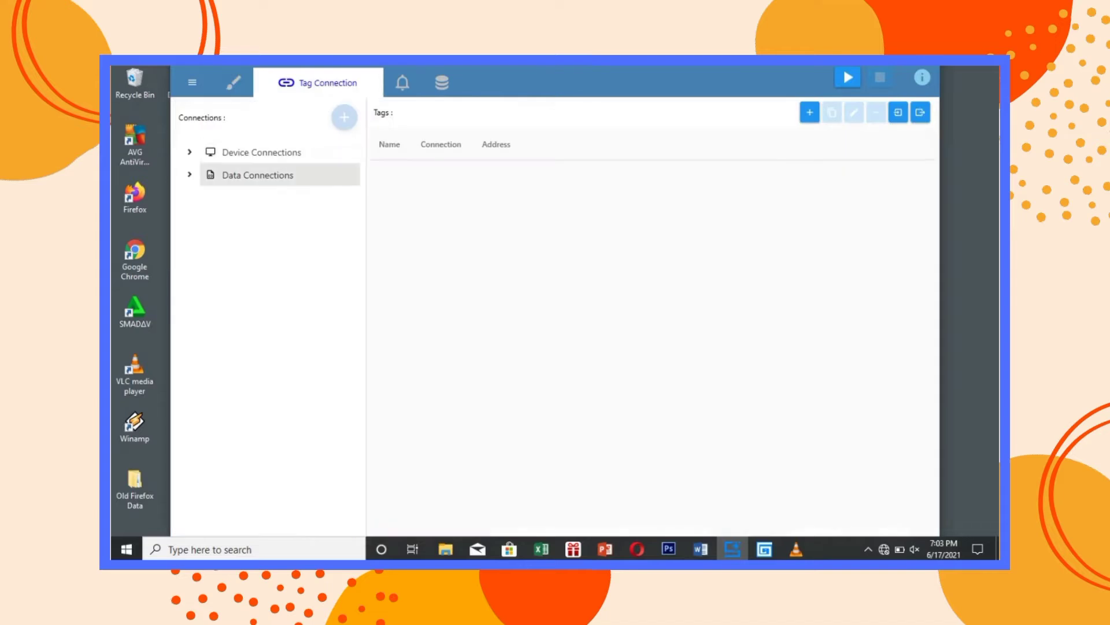
double_click(262, 152)
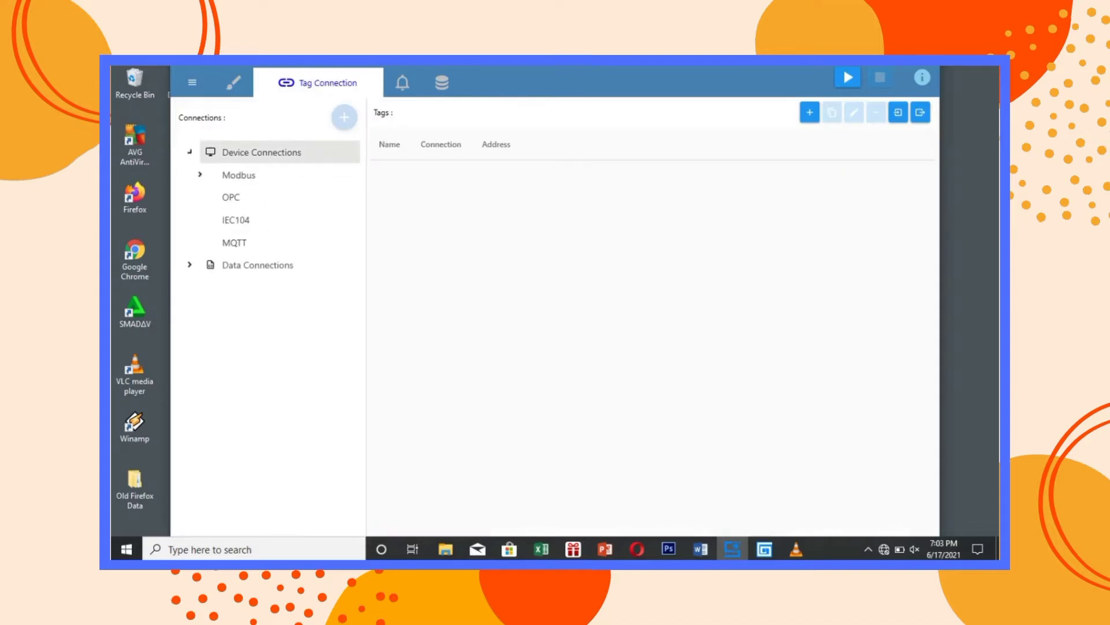
left_click(200, 175)
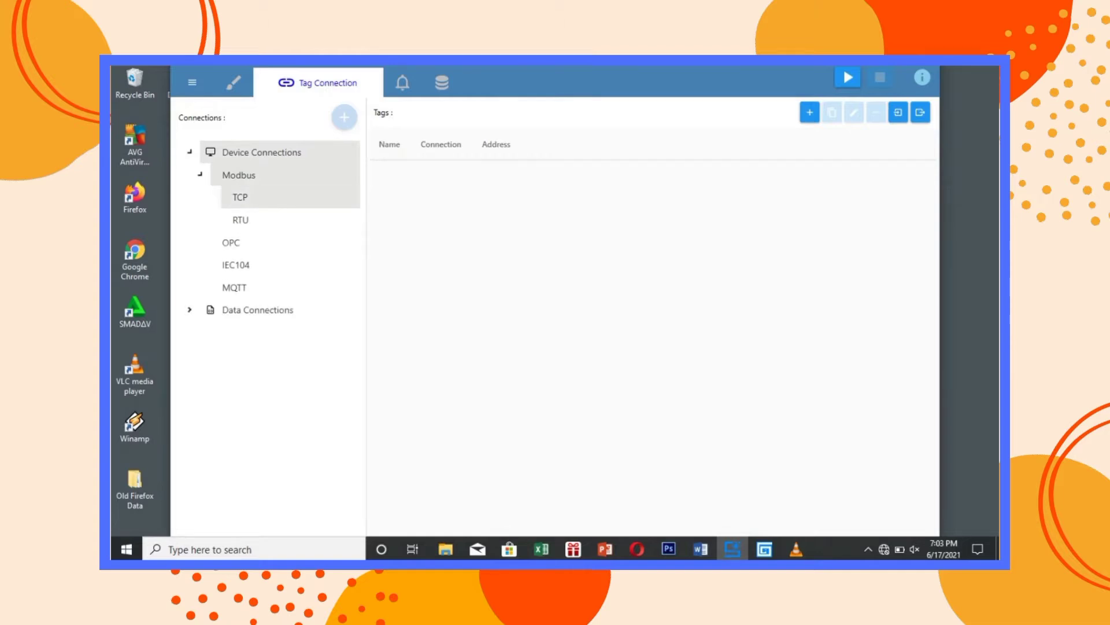
left_click(240, 197)
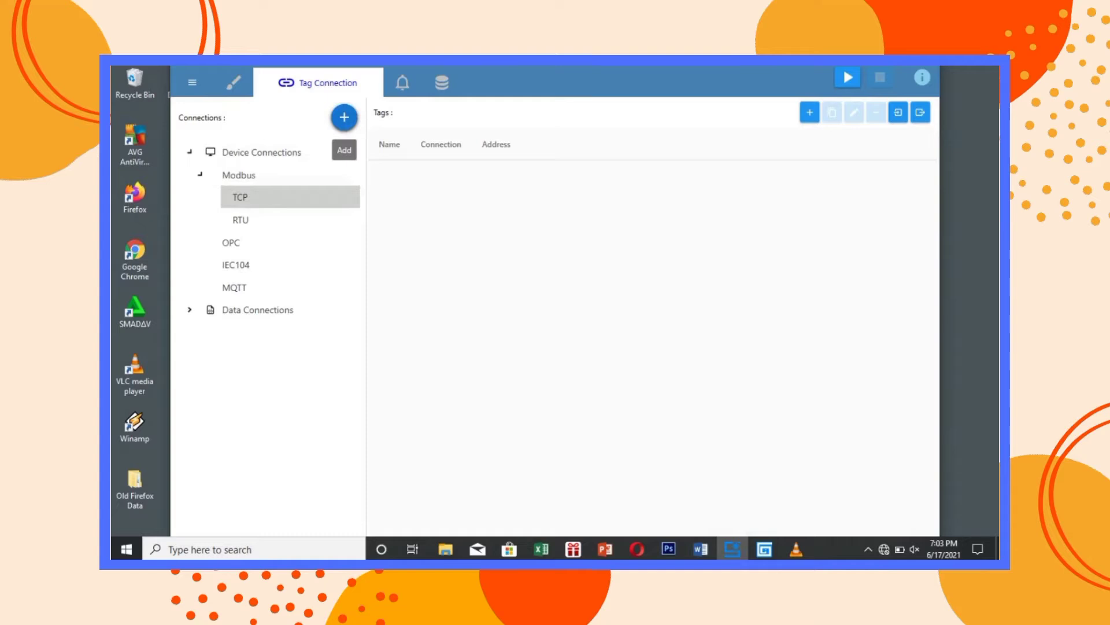
left_click(344, 117)
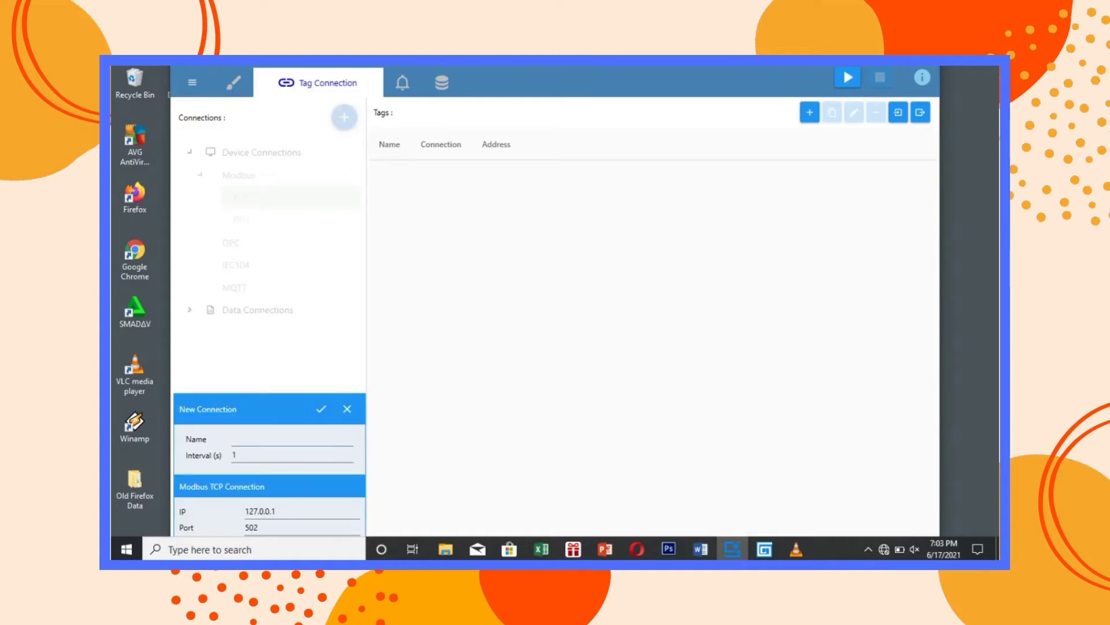
left_click(292, 439)
type("mod1")
key("Return")
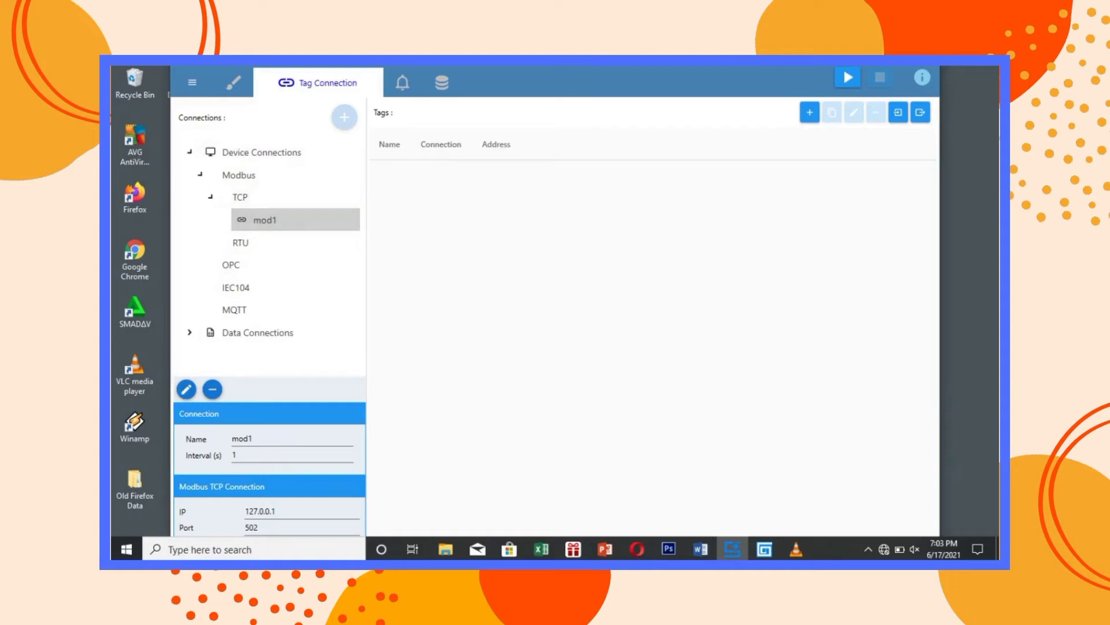
Step: Add a tag named tag1 on the mod1 connection with address 40001 and data type Integer
left_click(809, 112)
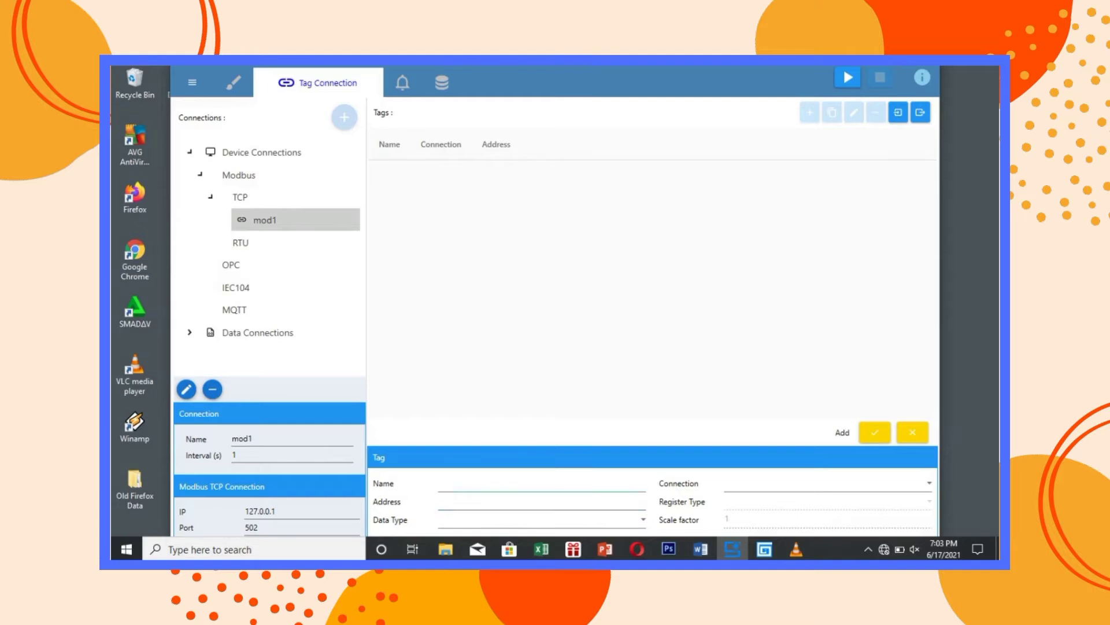
left_click(538, 483)
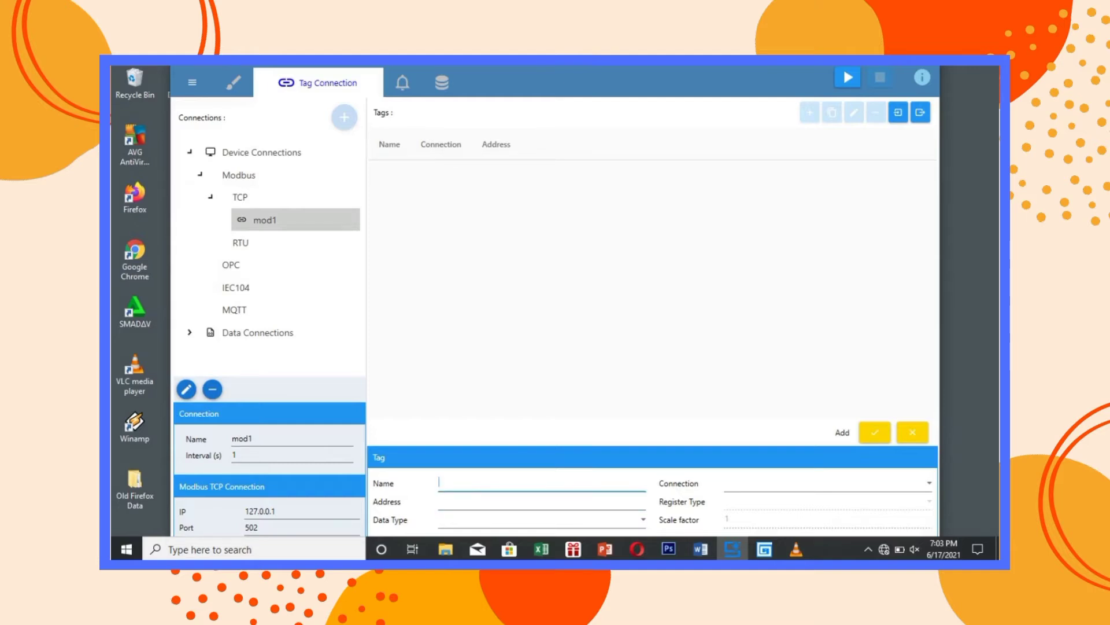
type("tag1")
left_click(828, 483)
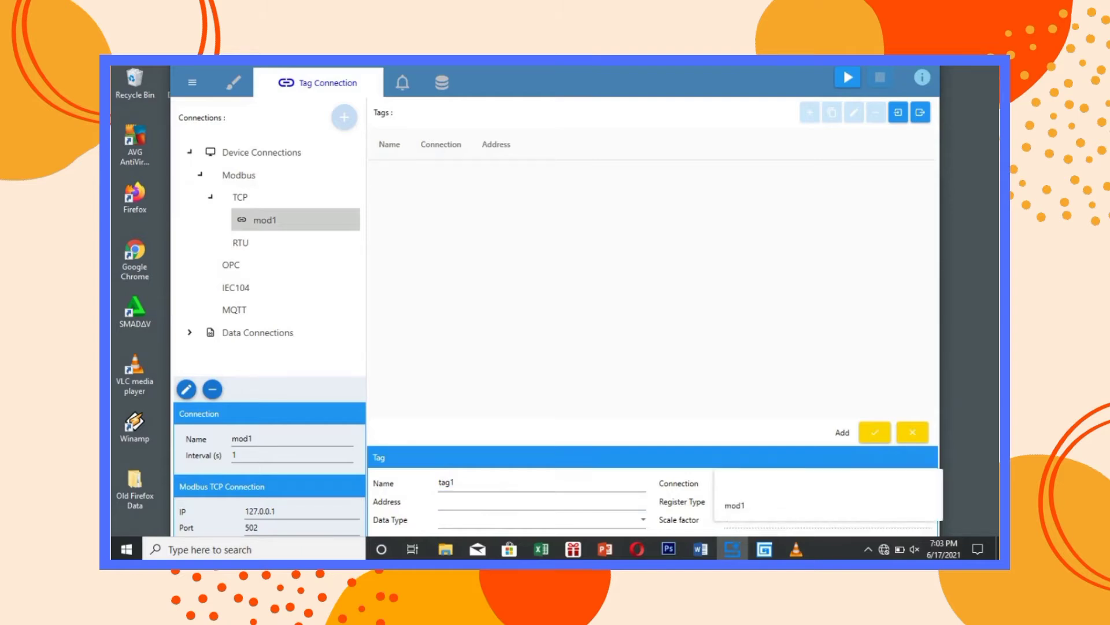
left_click(781, 506)
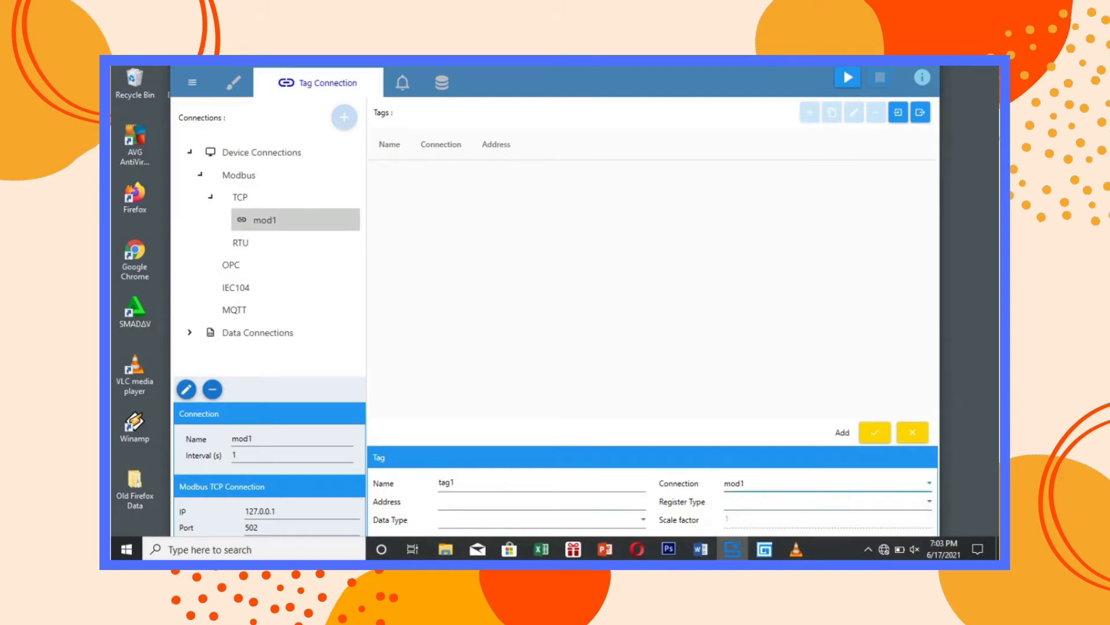
left_click(538, 501)
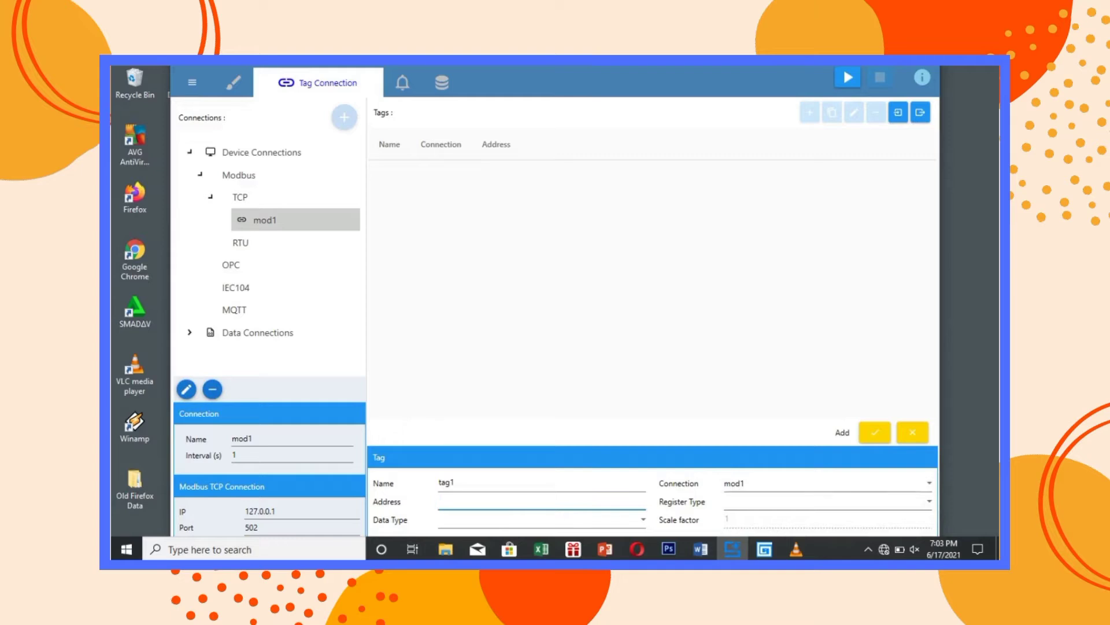
type("40001")
left_click(542, 519)
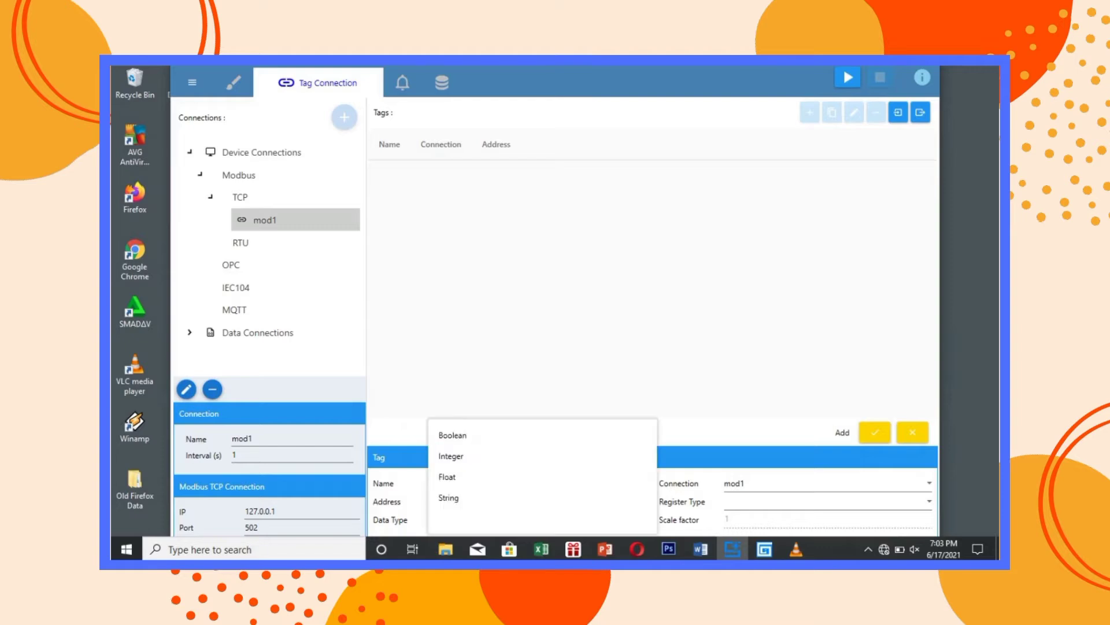
left_click(542, 457)
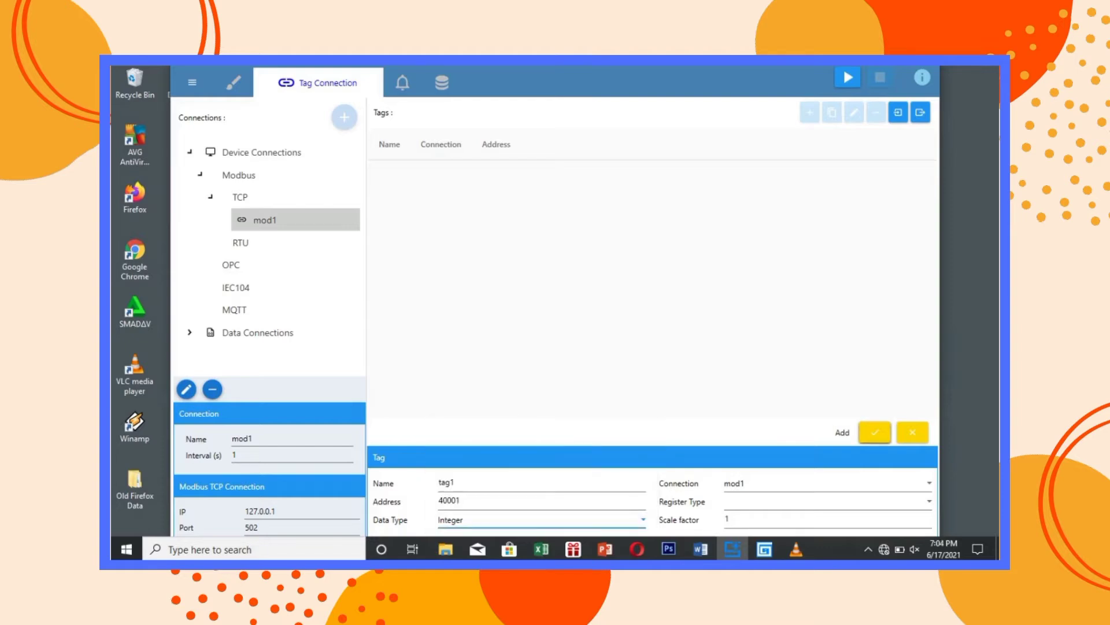
left_click(874, 432)
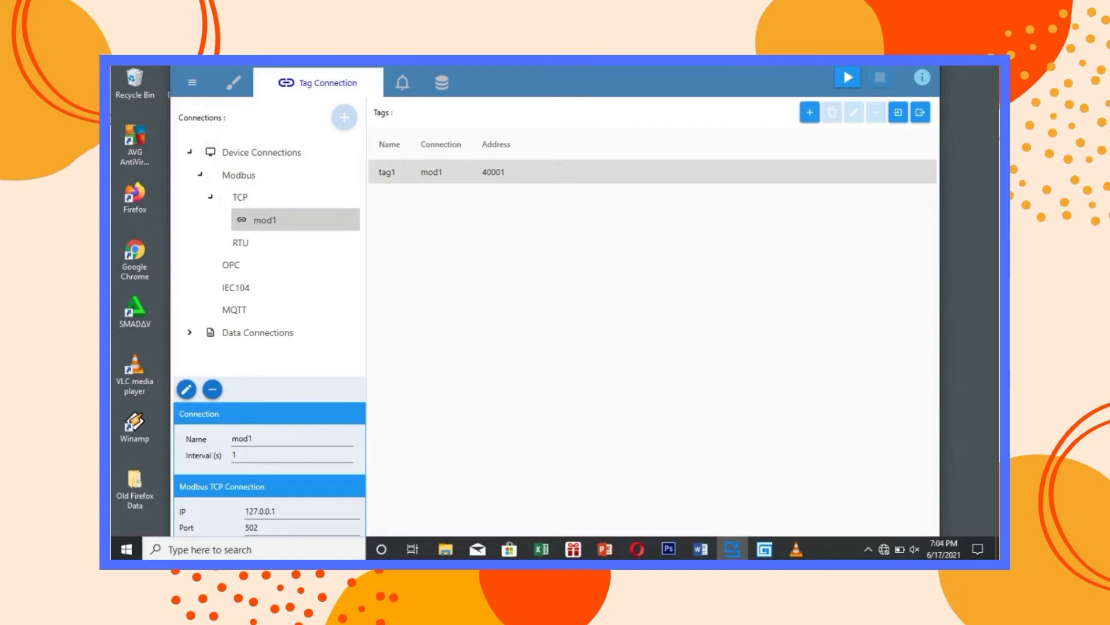
Step: Duplicate tag1 and set the copy's address to 40002
left_click(441, 172)
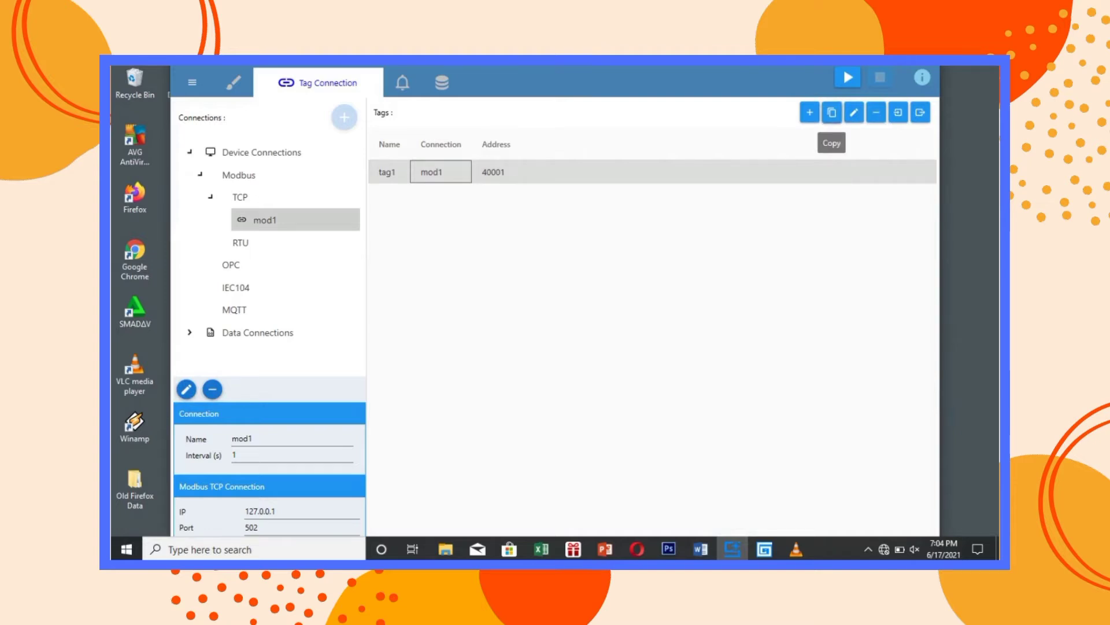
left_click(831, 112)
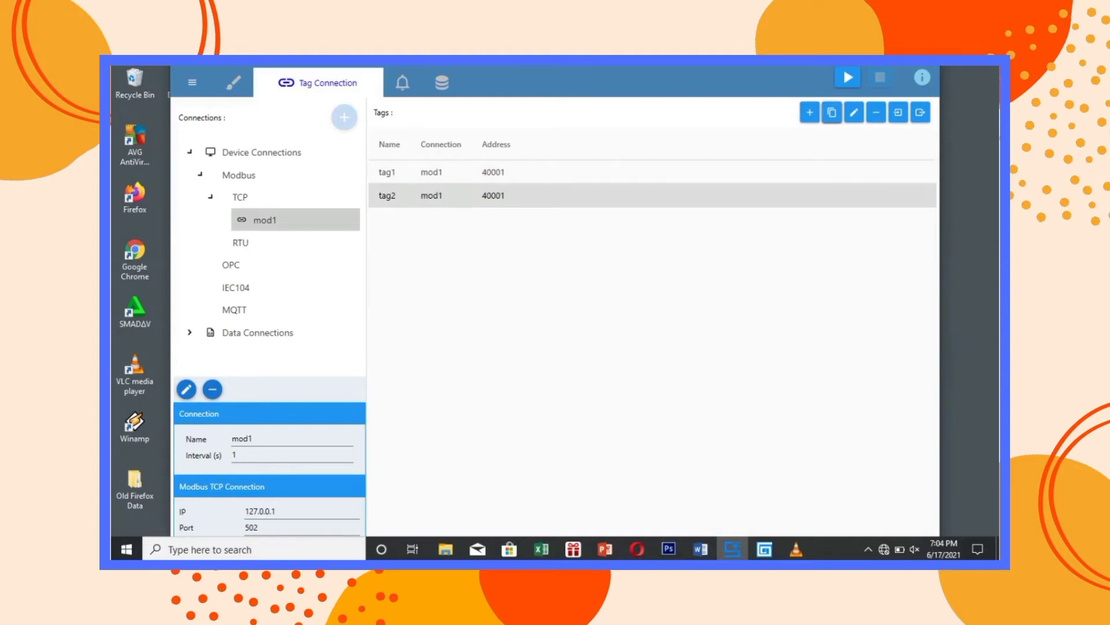
left_click(440, 195)
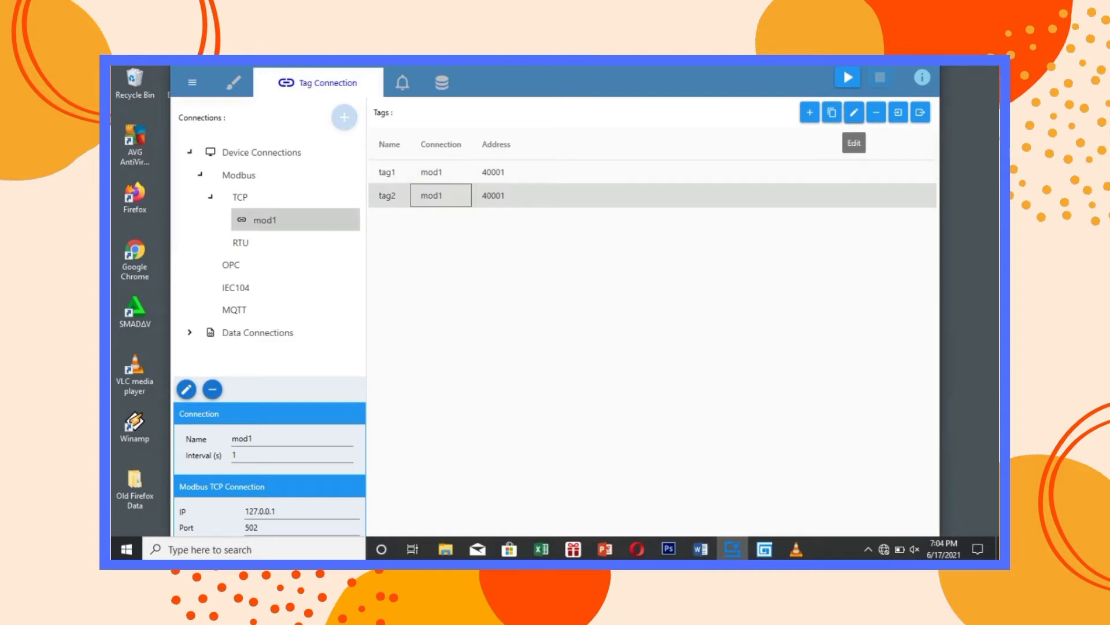
left_click(854, 112)
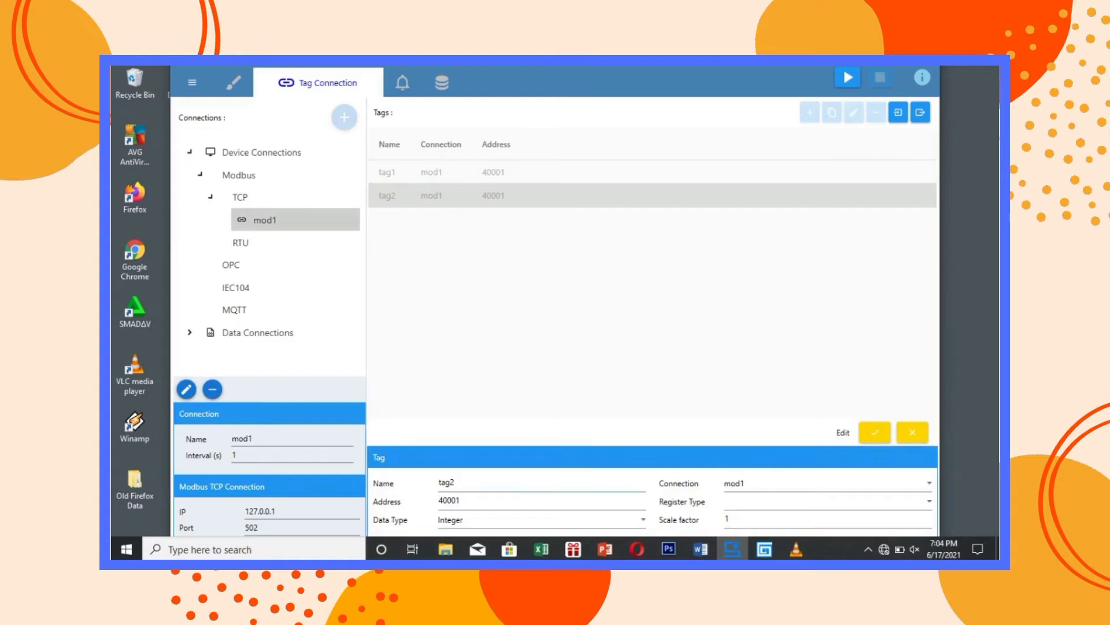
left_click(461, 501)
key("BackSpace")
type("2")
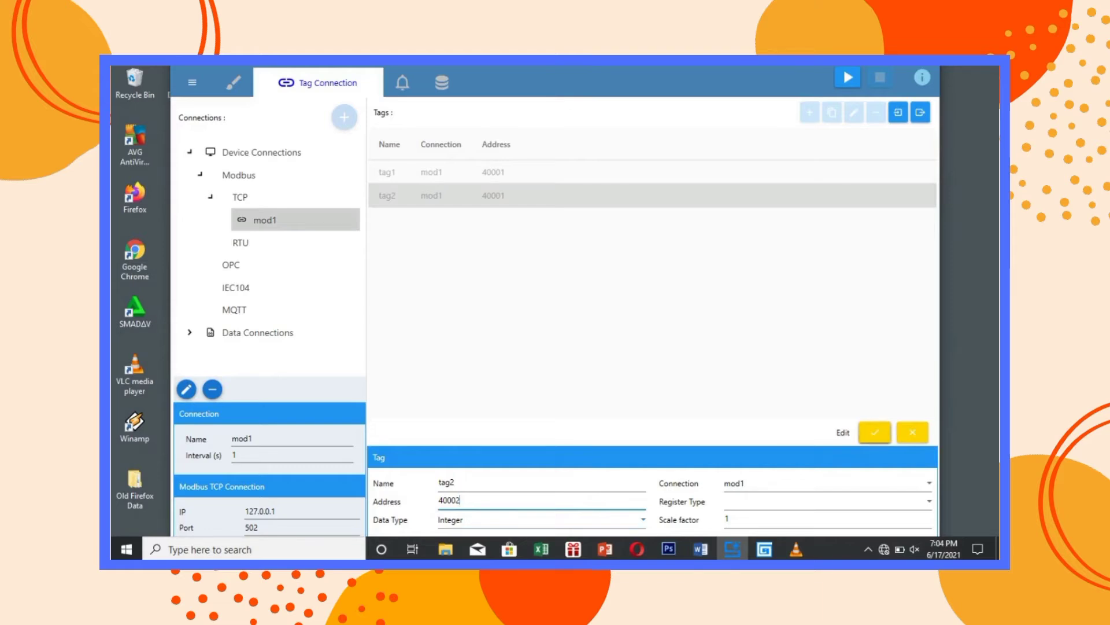
left_click(875, 432)
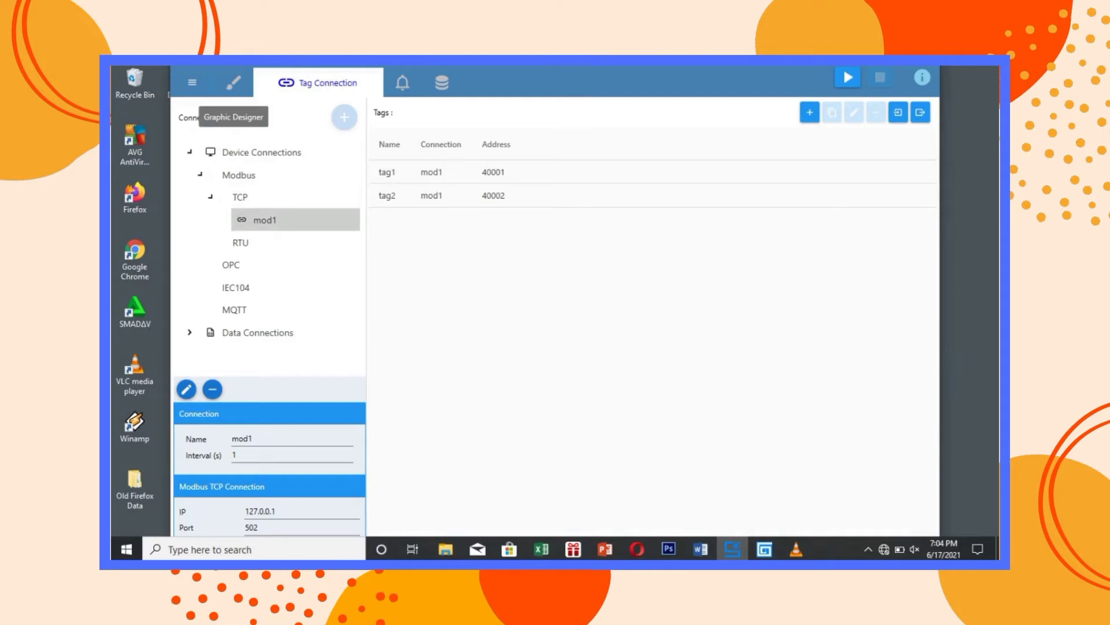
Step: Place a text control near the top of Page1 in the graphic designer and set its text to "Sistem Perubahan Air"
left_click(233, 82)
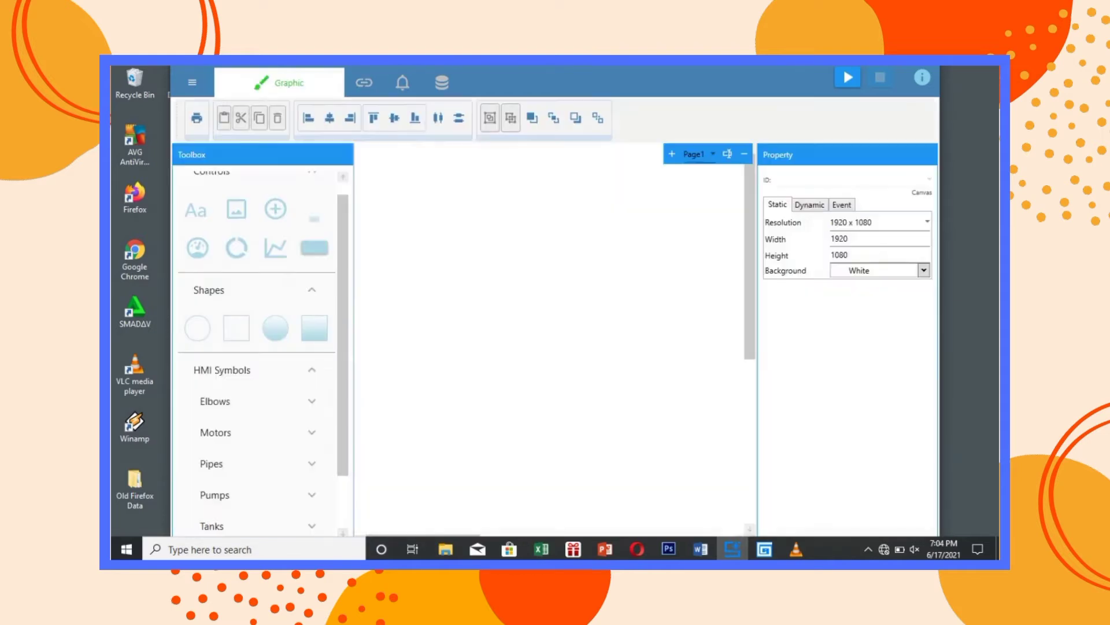
left_click_drag(343, 254, 343, 239)
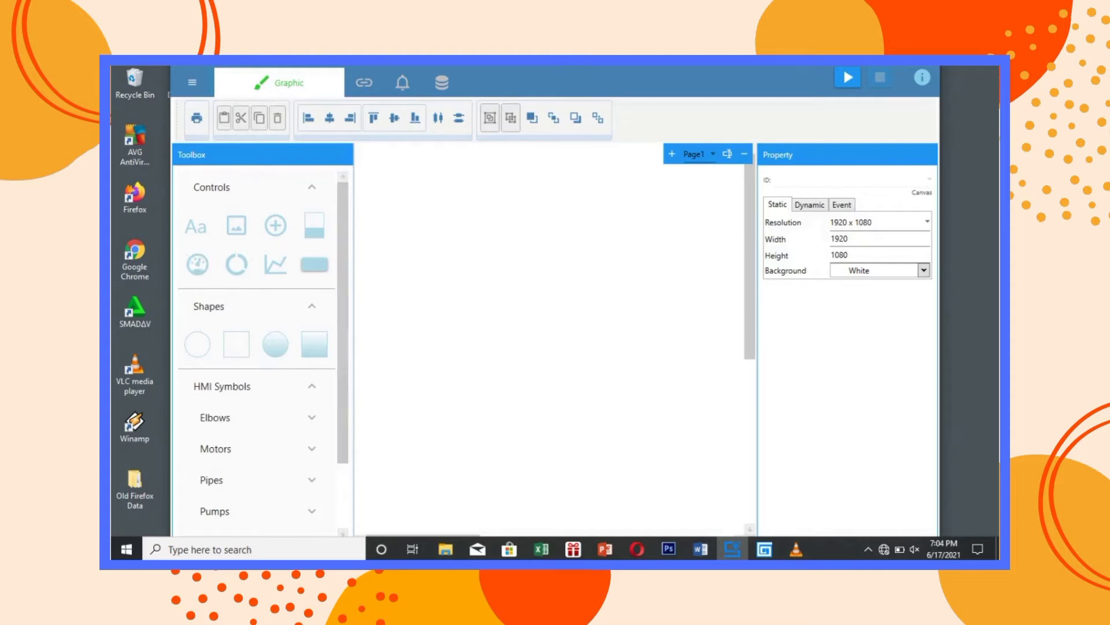
mouse_move(343, 238)
left_mouse_down()
mouse_move(343, 274)
mouse_move(343, 236)
left_mouse_up()
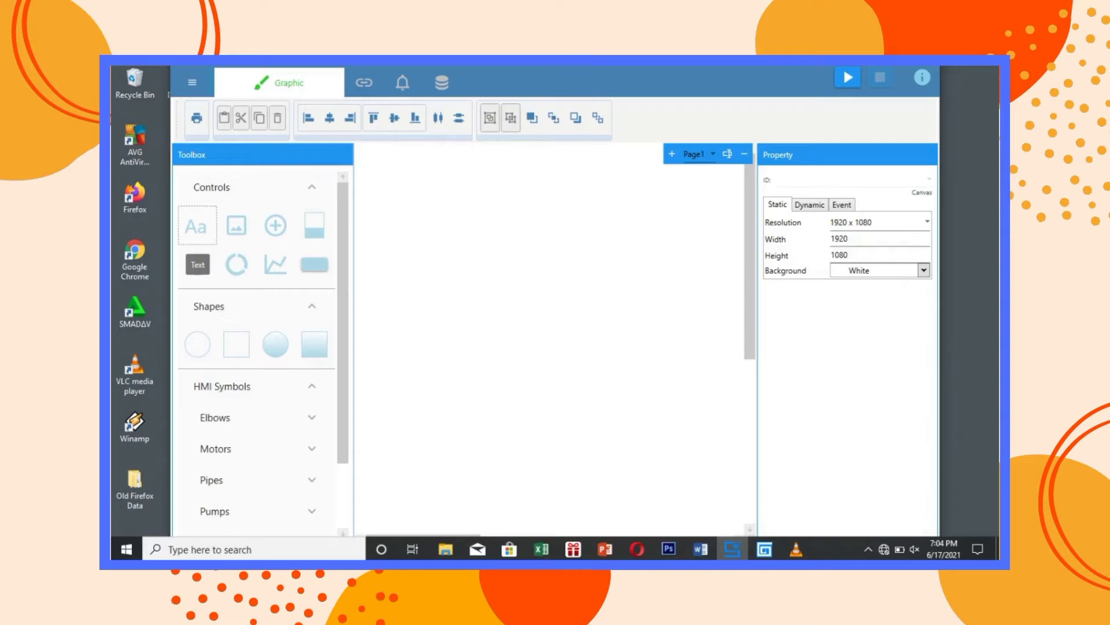
left_click_drag(197, 225, 452, 192)
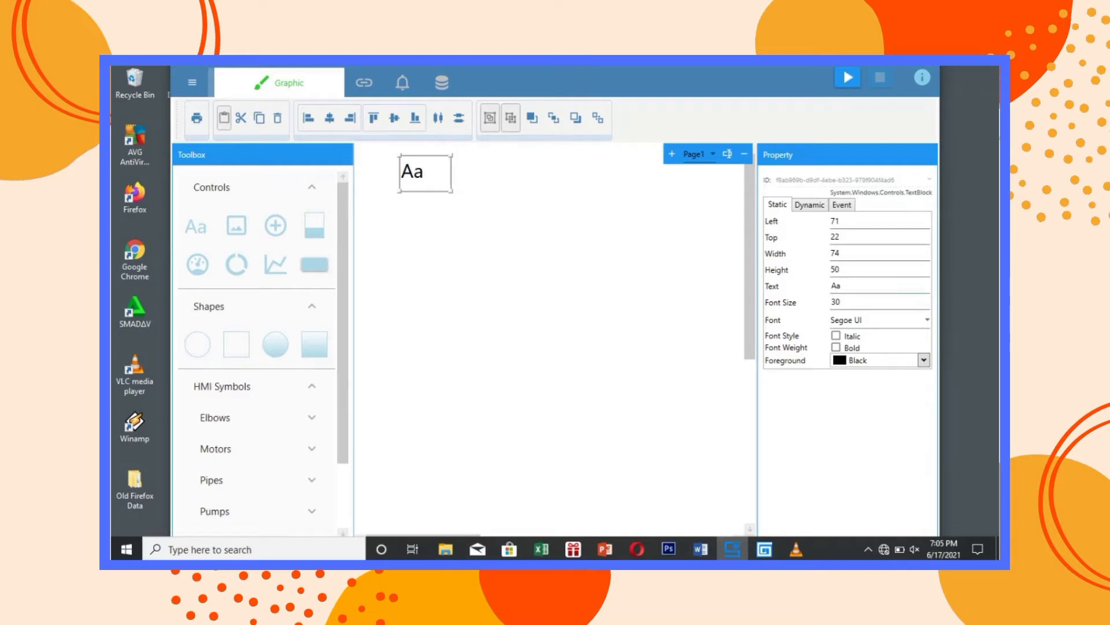
left_click(867, 286)
key("BackSpace")
key("BackSpace")
type("Sistem Perubahan A")
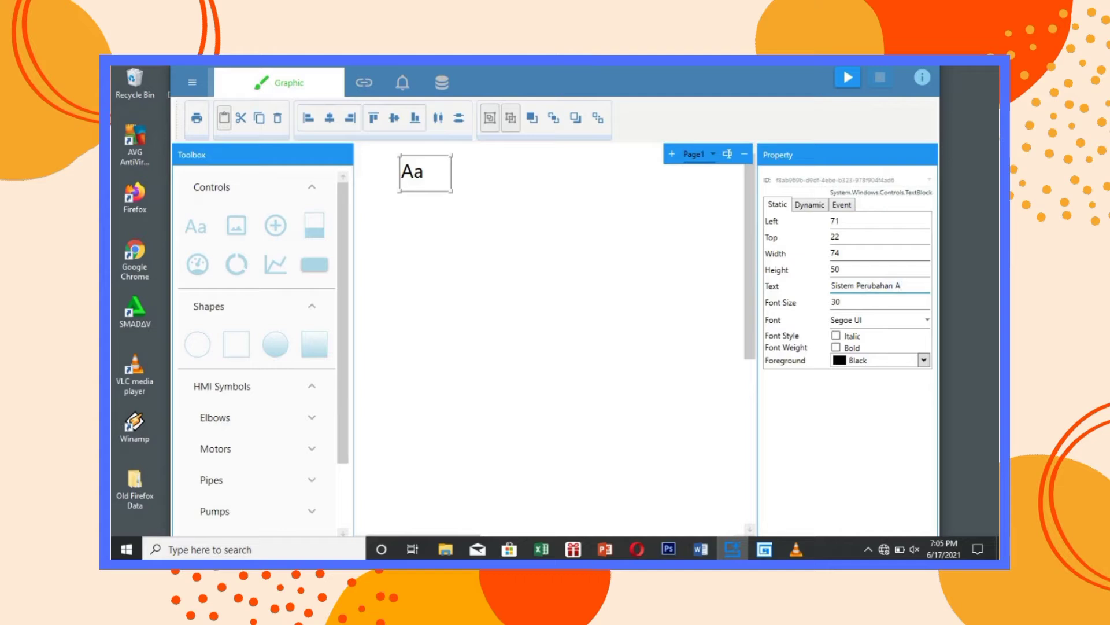
type("ir")
left_click(555, 289)
Step: Resize the title text box to about 287 by 41 and move it to about left 165, top 4
left_click(426, 172)
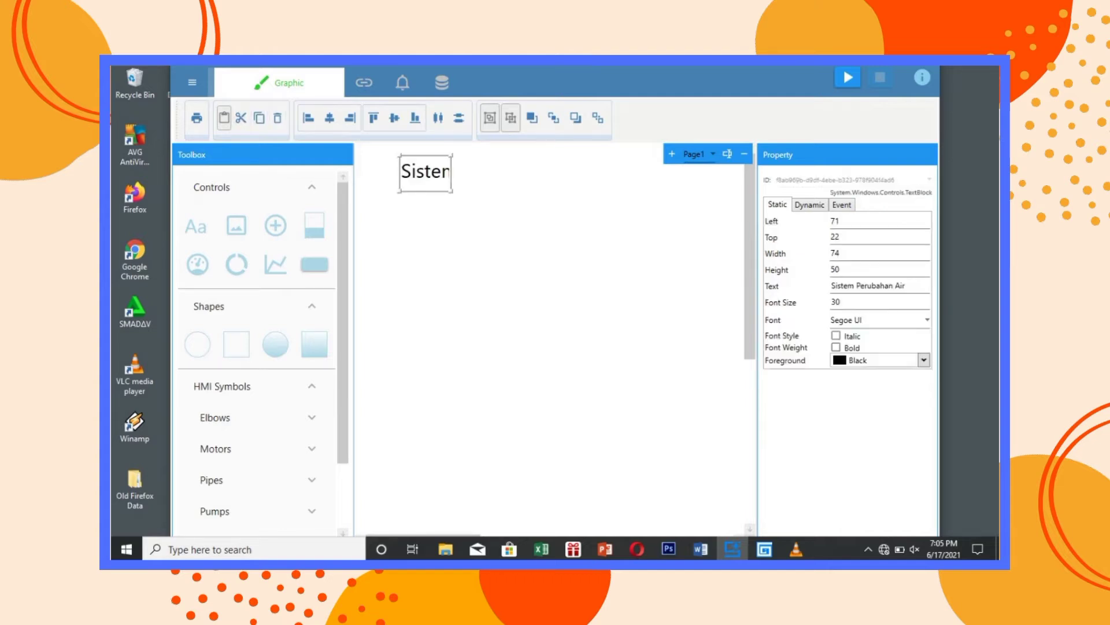
left_click_drag(451, 191, 589, 186)
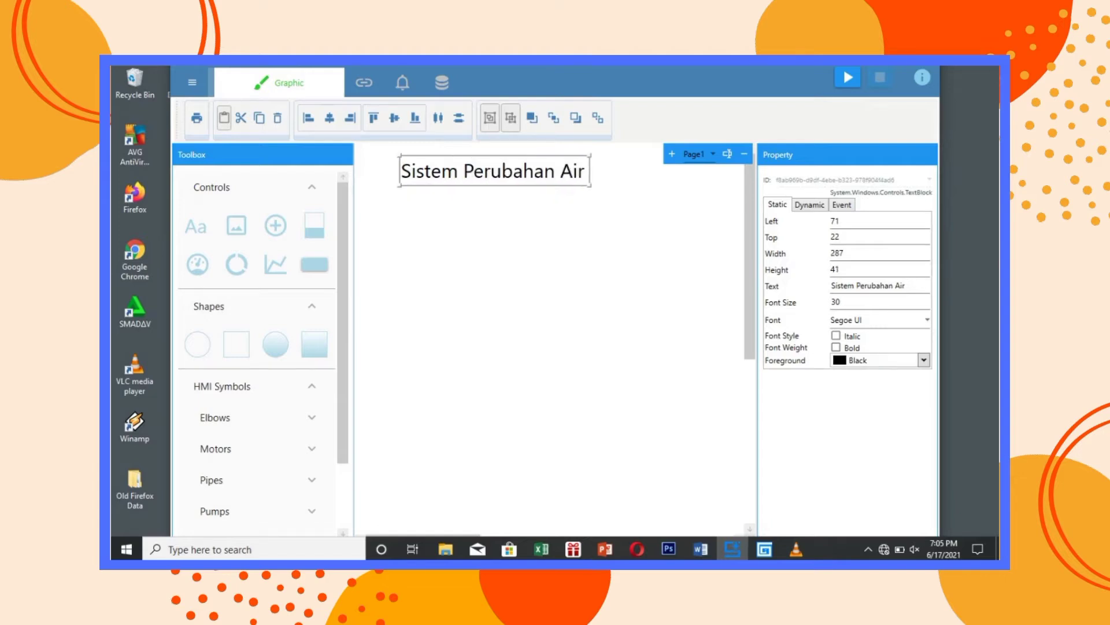
left_click_drag(495, 171, 556, 160)
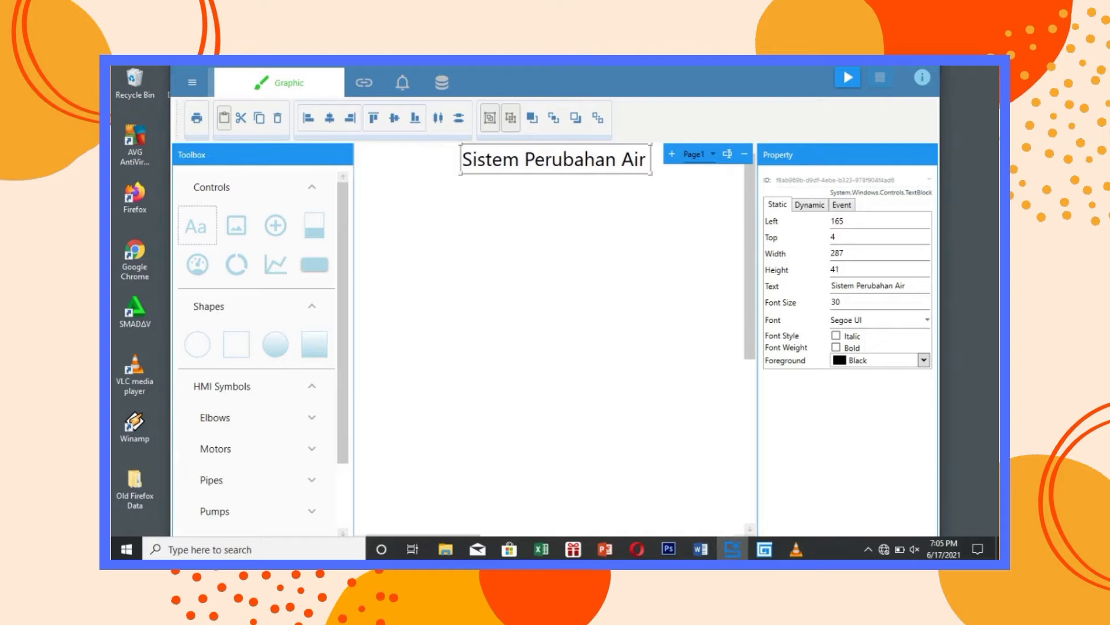
Step: Place a second text control below the title at the page's left edge and set its text to "Volume Sebelum :"
left_click_drag(196, 226, 388, 215)
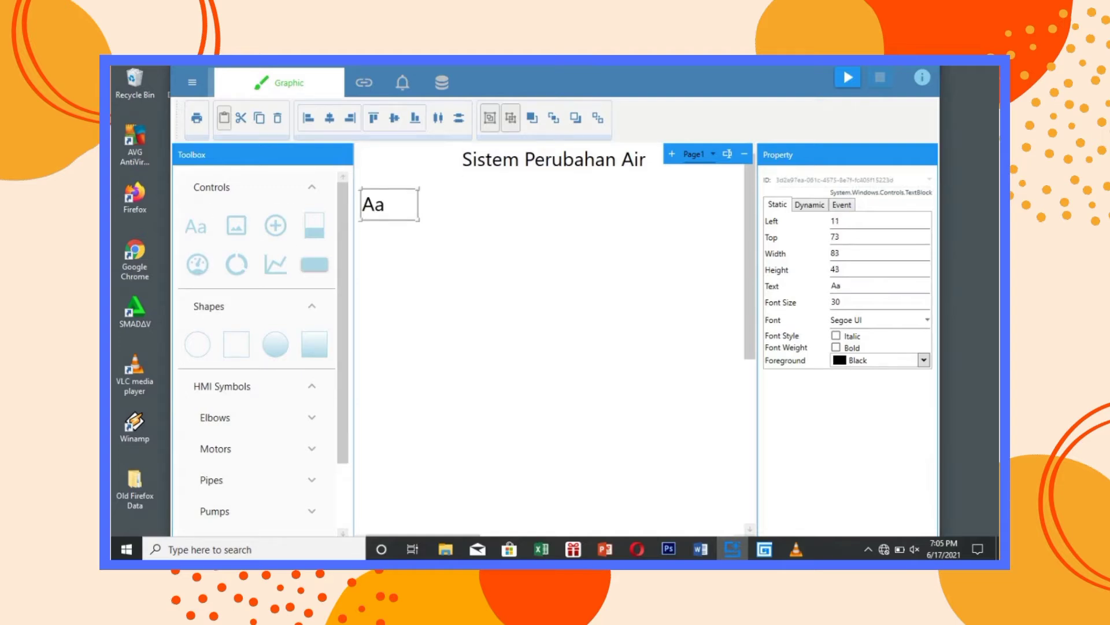
left_click(856, 286)
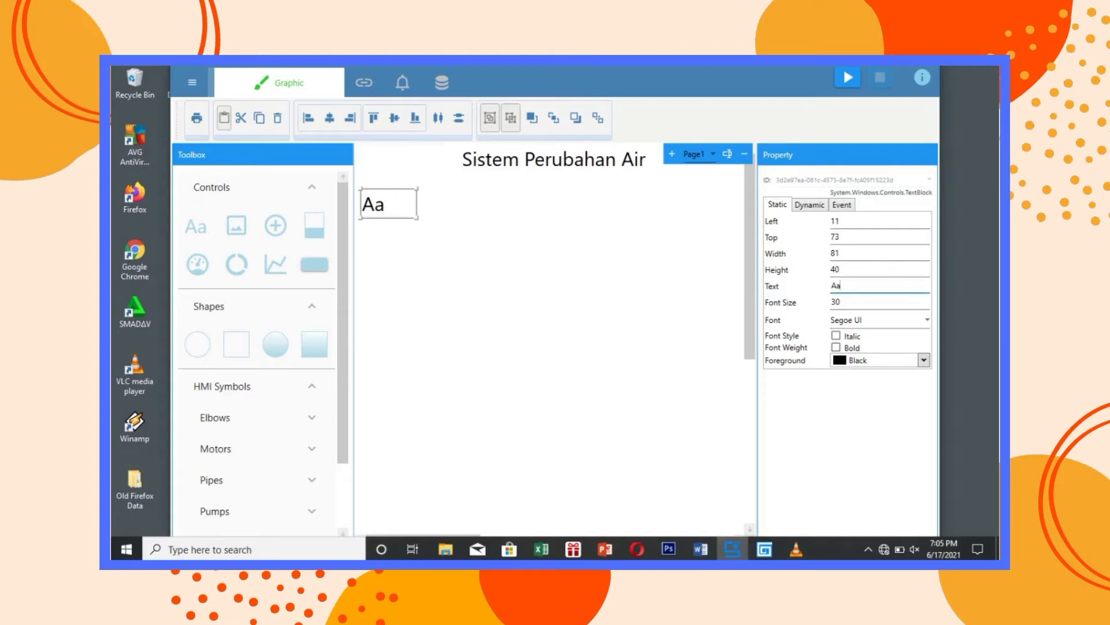
key("BackSpace")
key("BackSpace")
type("volum")
key("BackSpace")
key("BackSpace")
key("BackSpace")
key("BackSpace")
key("BackSpace")
type("Vol")
type("um")
type("e ")
type("S")
type("en")
key("BackSpace")
type("belum :")
Step: Resize the "Volume Sebelum :" text box to about 246 by 45 and move it to about left 10, top 77
left_click_drag(420, 272, 525, 221)
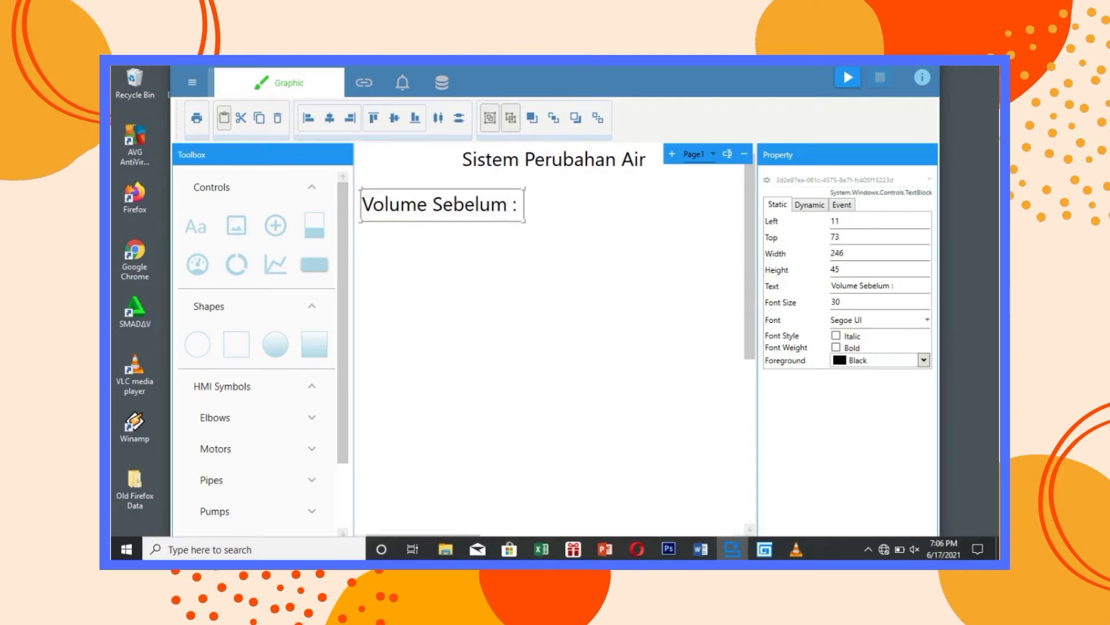
left_click_drag(443, 205, 441, 208)
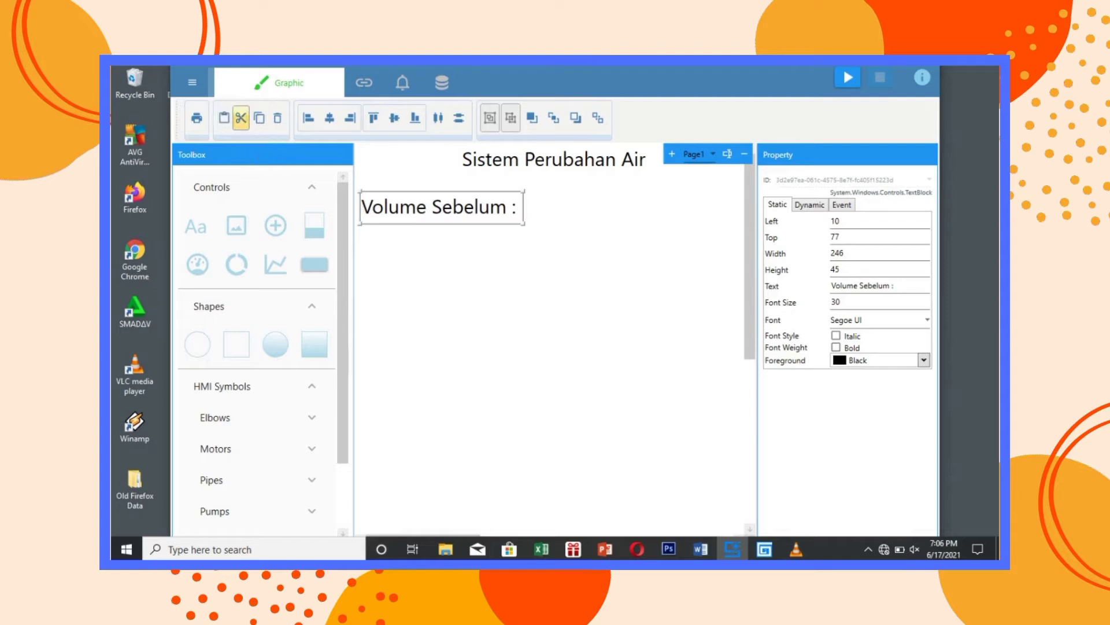
Step: Duplicate the "Volume Sebelum :" label, place the copy directly below at about left 11, top 134, and change its text to "Volume Sesudah :"
left_click(224, 118)
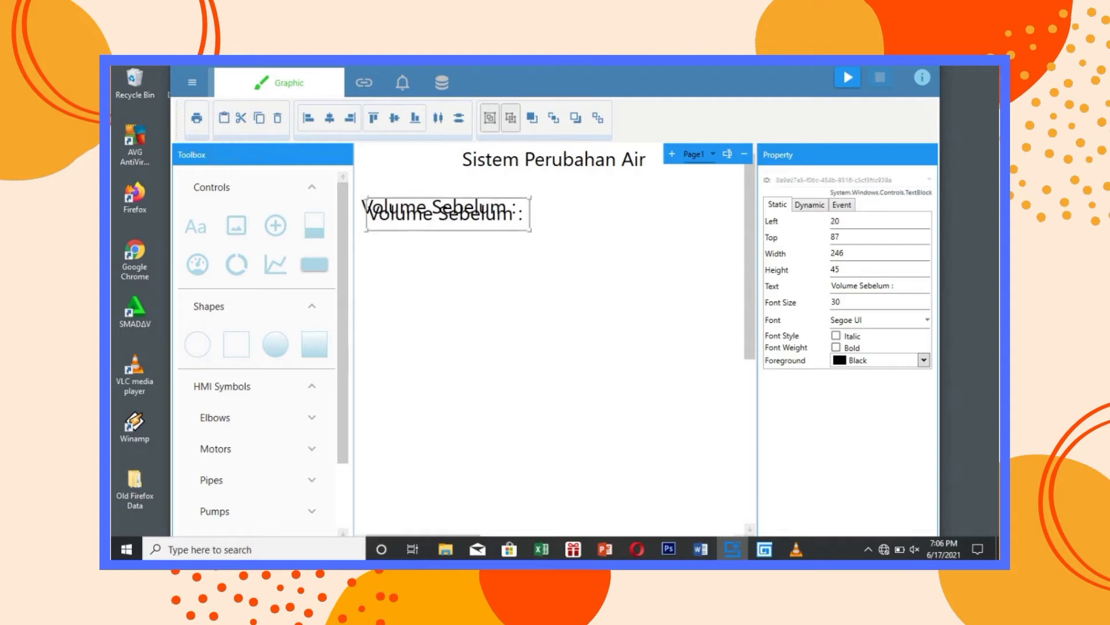
left_click_drag(448, 214, 443, 244)
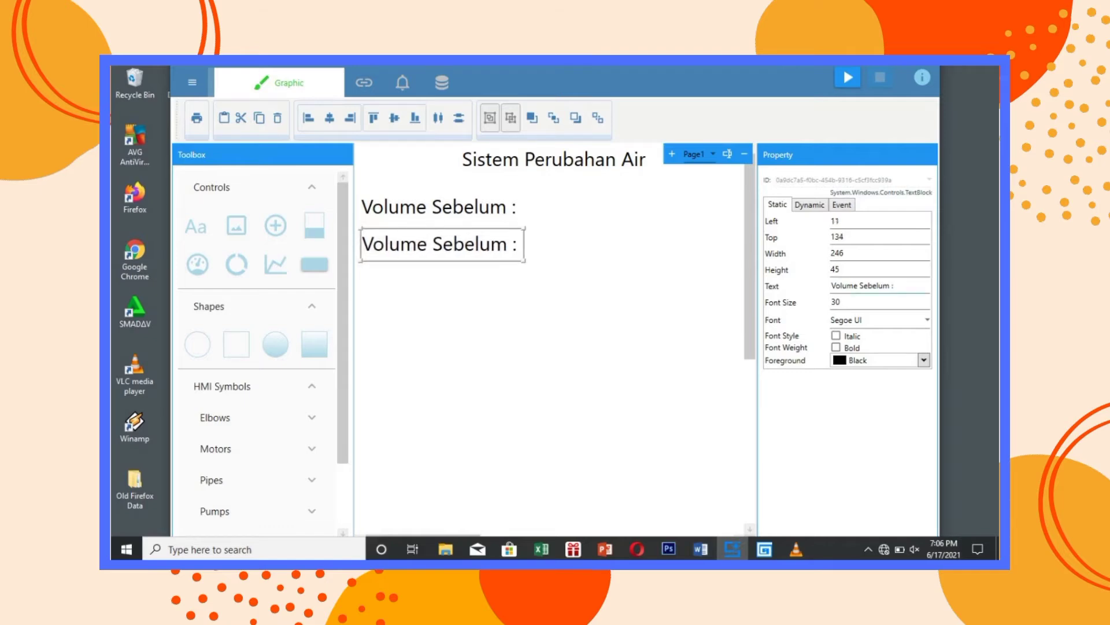
double_click(874, 286)
key("BackSpace")
type("Sesudah")
left_click(550, 347)
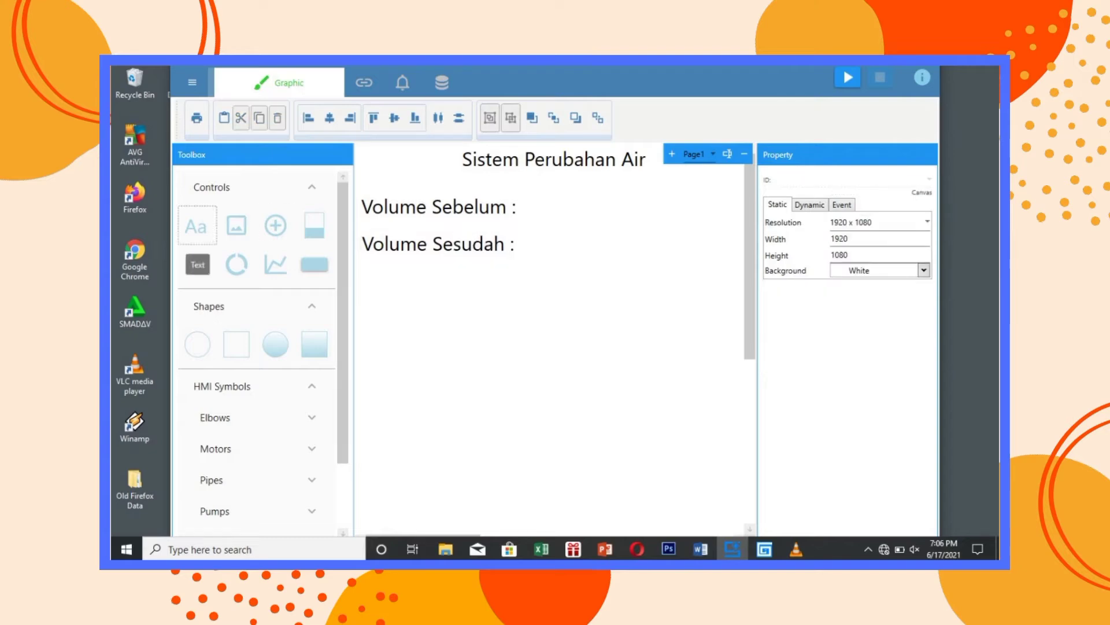
Step: Place a text control about 59 by 42 beside "Volume Sebelum :" and put a copy of it beside "Volume Sesudah :"
left_click_drag(196, 227, 537, 209)
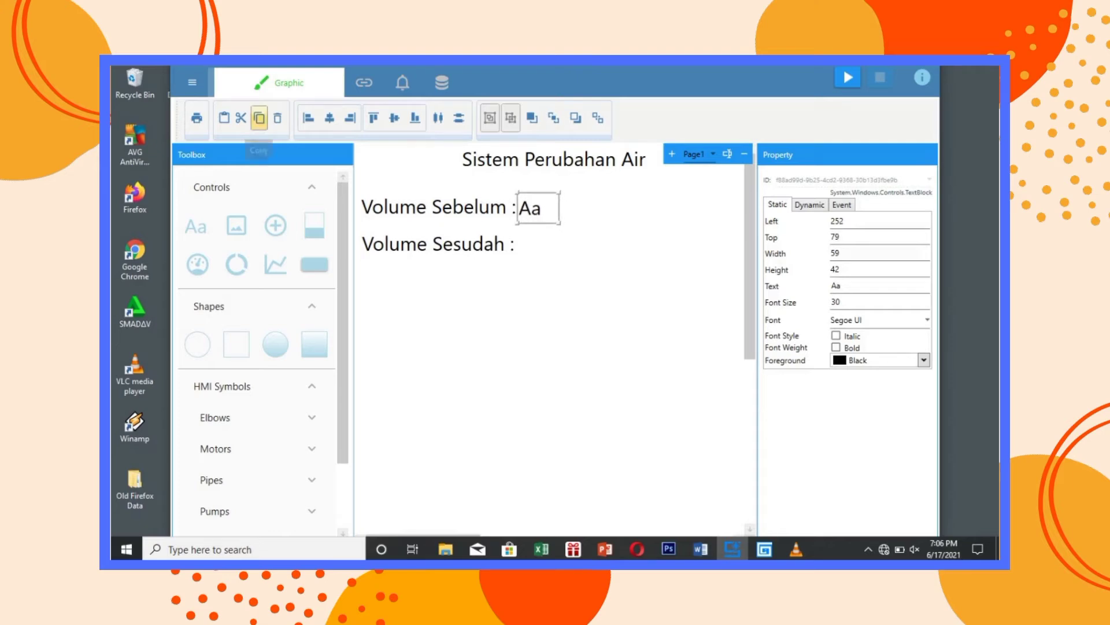
left_click(223, 118)
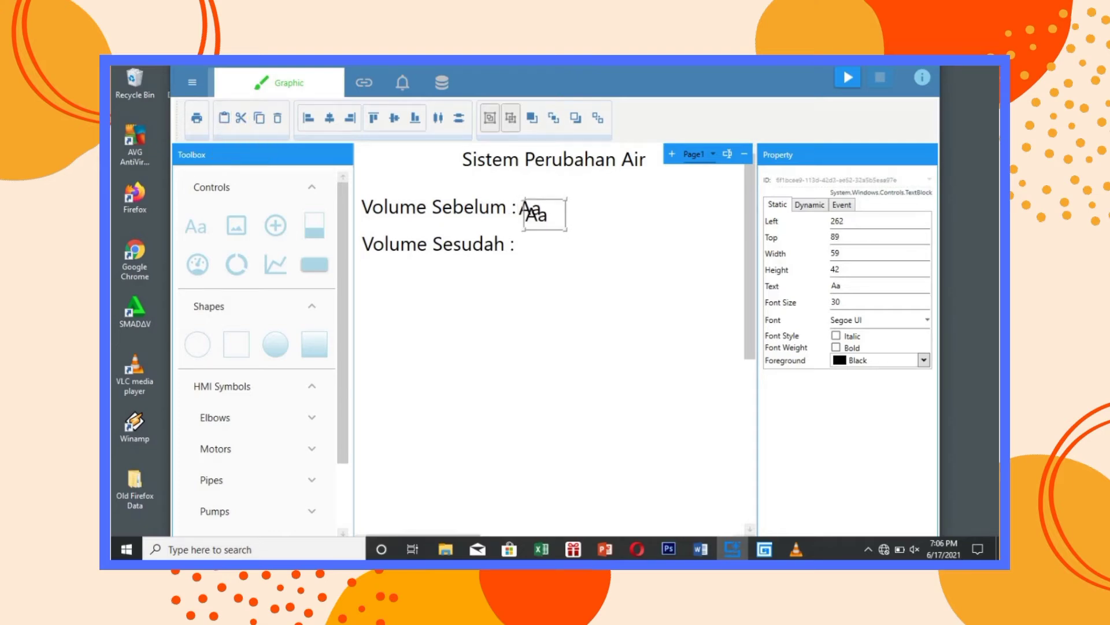
left_click_drag(546, 214, 539, 244)
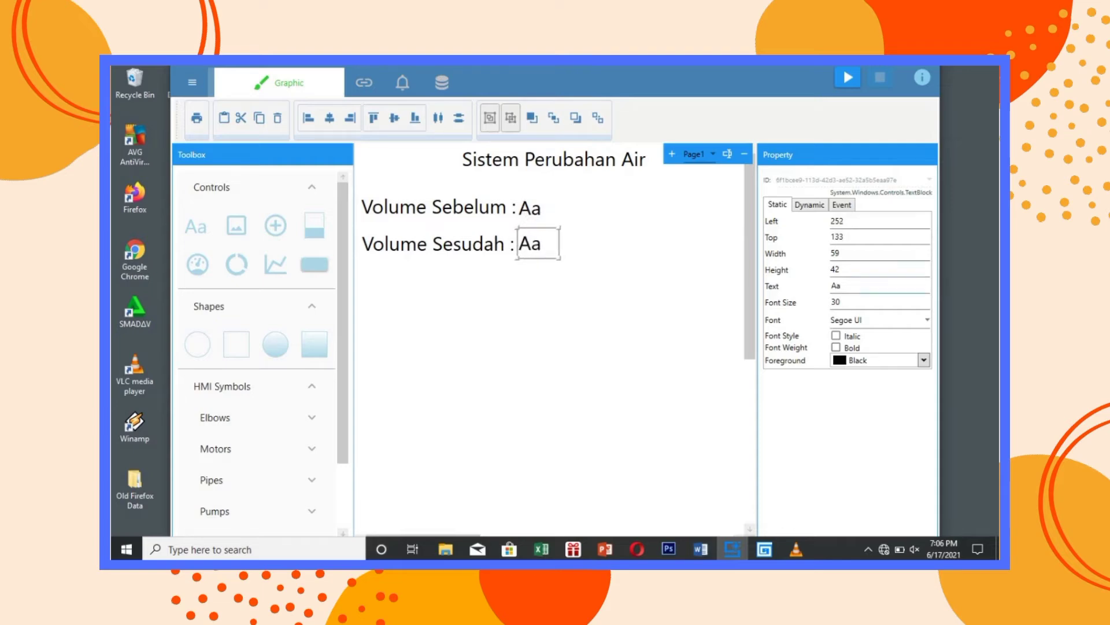
Step: Set the text of both value controls beside the volume labels to "0"
key("BackSpace")
key("BackSpace")
type("0")
left_click(596, 289)
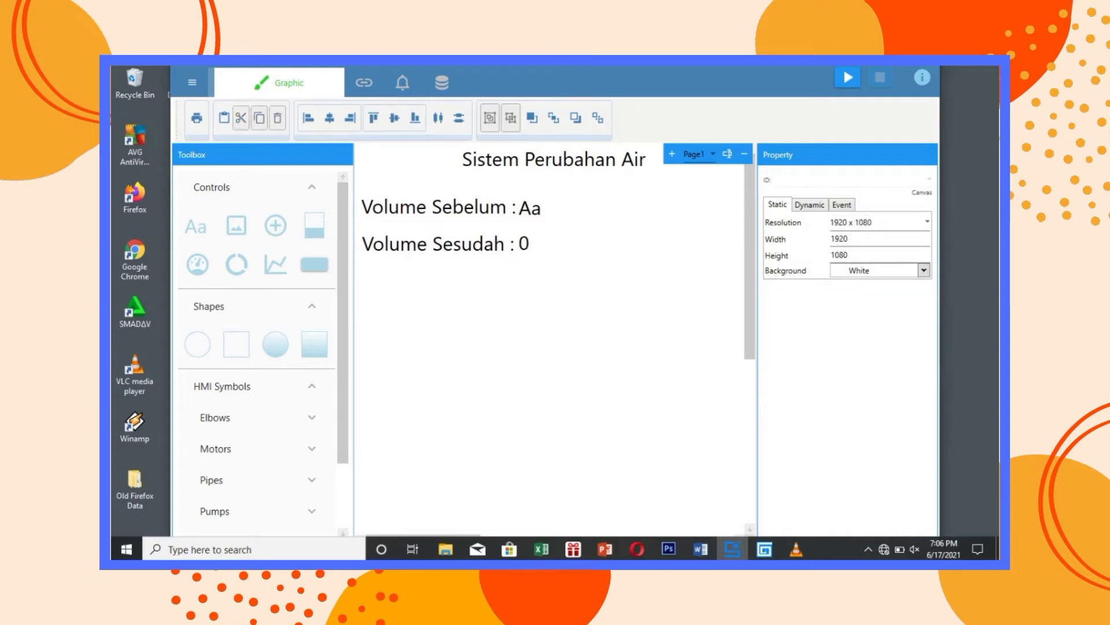
left_click(531, 209)
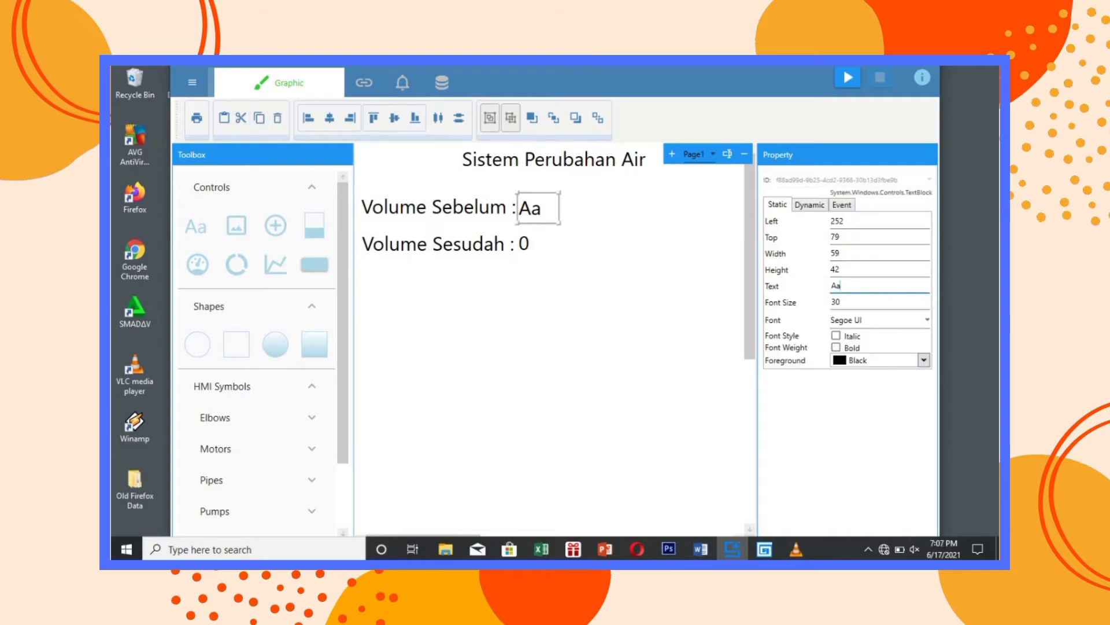
double_click(836, 286)
key("BackSpace")
type("0")
left_click(595, 289)
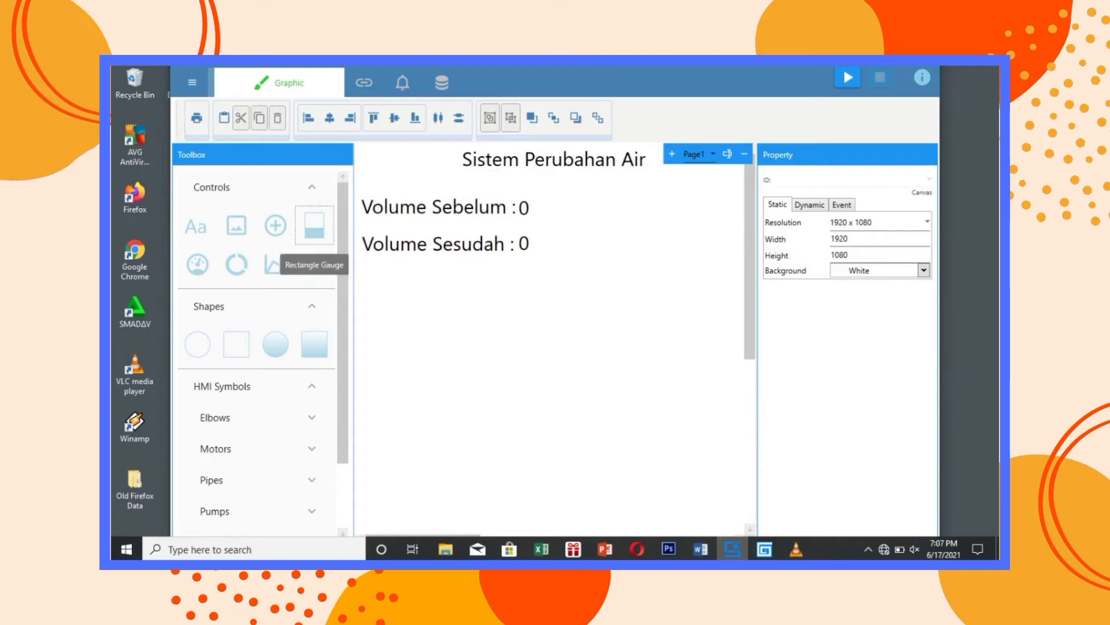
Step: Place a rectangle gauge about 78 by 78 below the volume labels at about left 104, top 182
left_click_drag(315, 225, 448, 287)
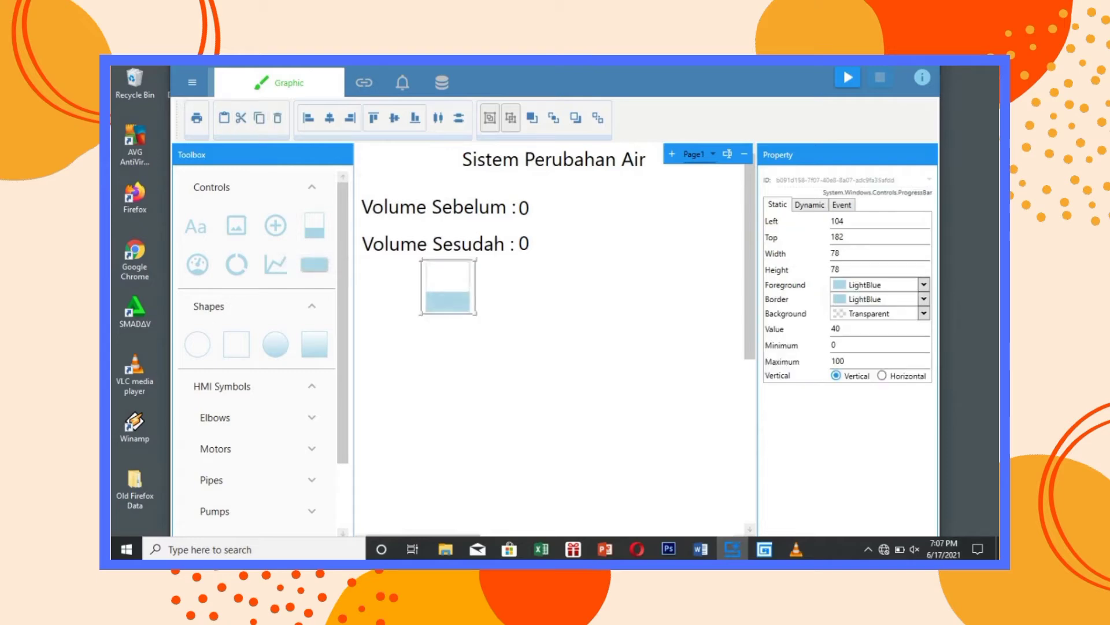
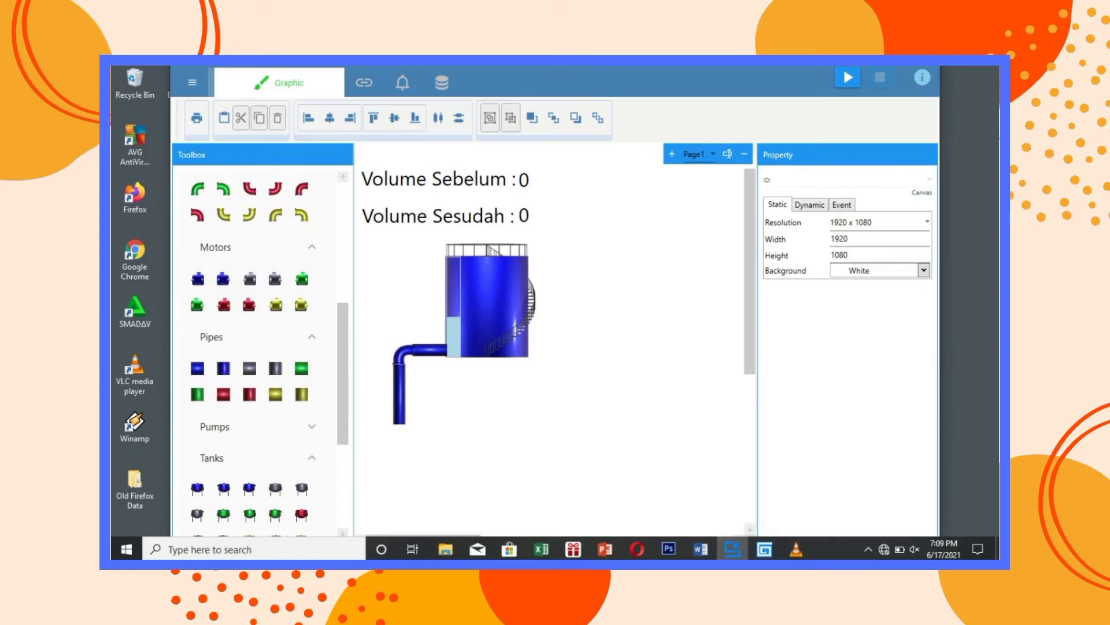
Step: Place a blue motor about 108 by 91 at the lower end of the vertical pipe, at about left 26, top 474
left_click_drag(223, 279, 440, 475)
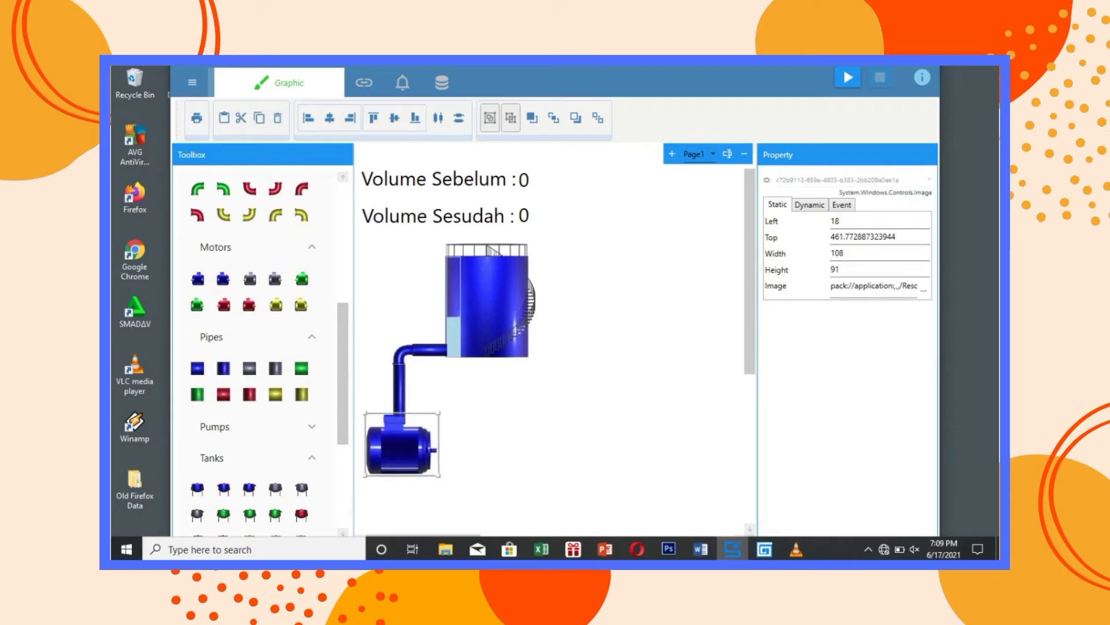
left_click_drag(399, 445, 404, 453)
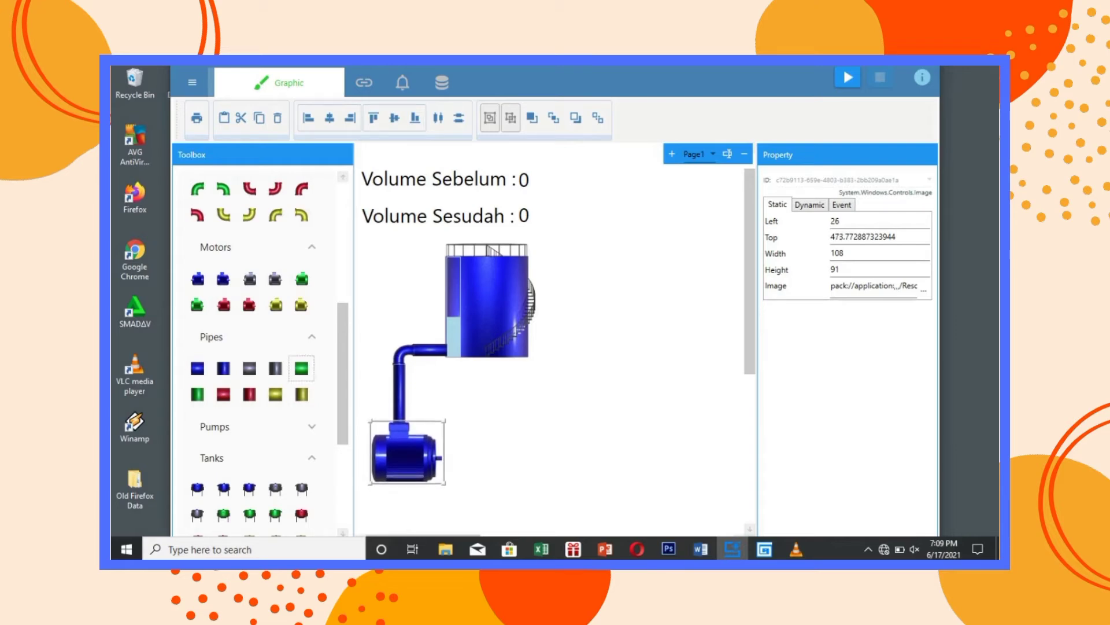
Step: Attach a blue horizontal pipe about 71 by 23 to the motor's shaft side and a downward-turning blue elbow about 58 by 41 to its end
left_click_drag(343, 373, 343, 390)
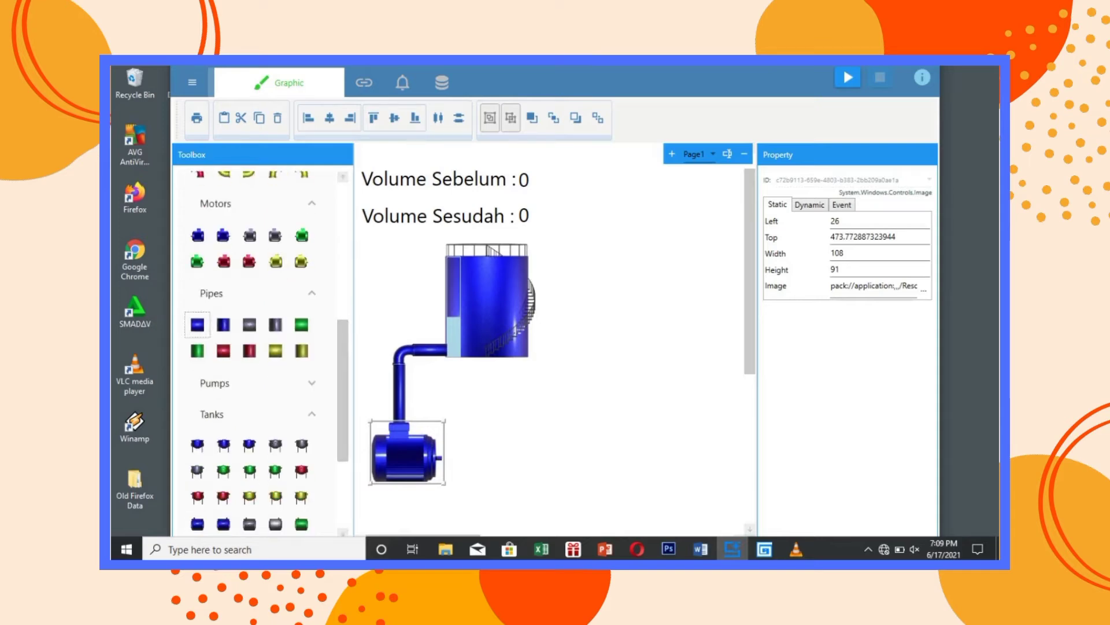
left_click_drag(198, 325, 458, 458)
left_click_drag(343, 399, 343, 283)
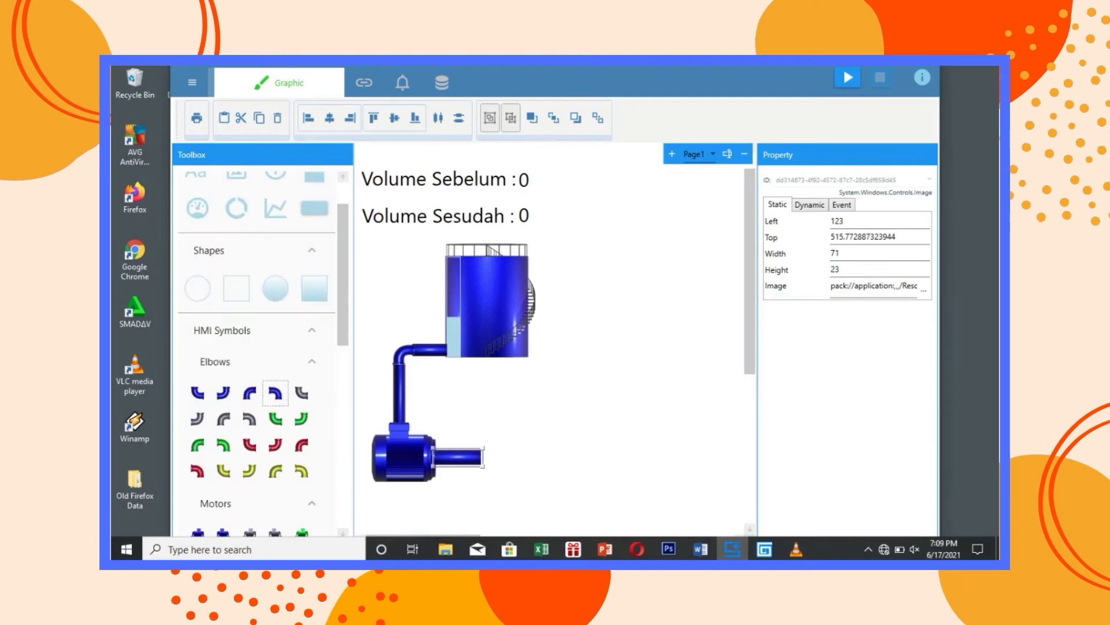
left_click_drag(276, 393, 499, 461)
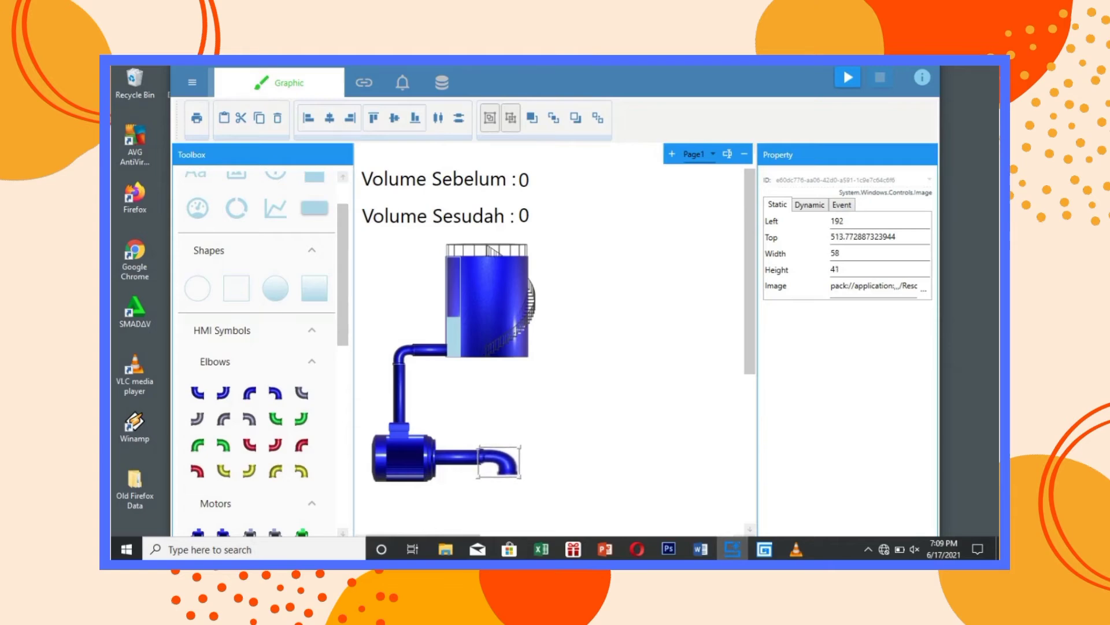
Step: Place a blue legged cone-bottom tank under the downward elbow, sized about 188 by 279, at about left 134, top 554
scroll(555, 312, "down", 3)
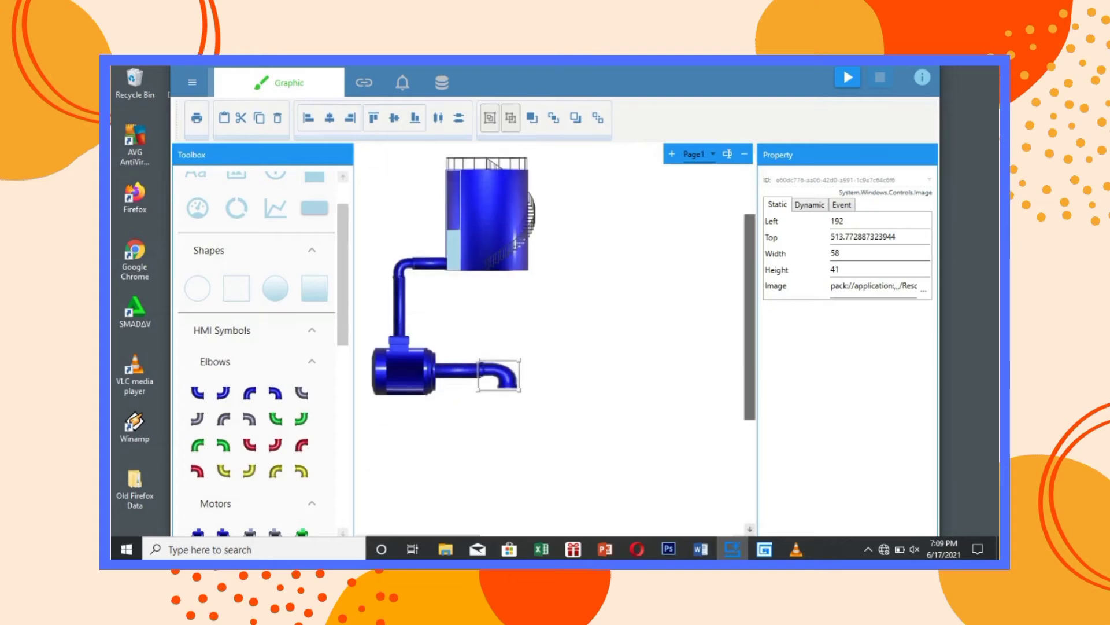
left_click_drag(750, 336, 749, 342)
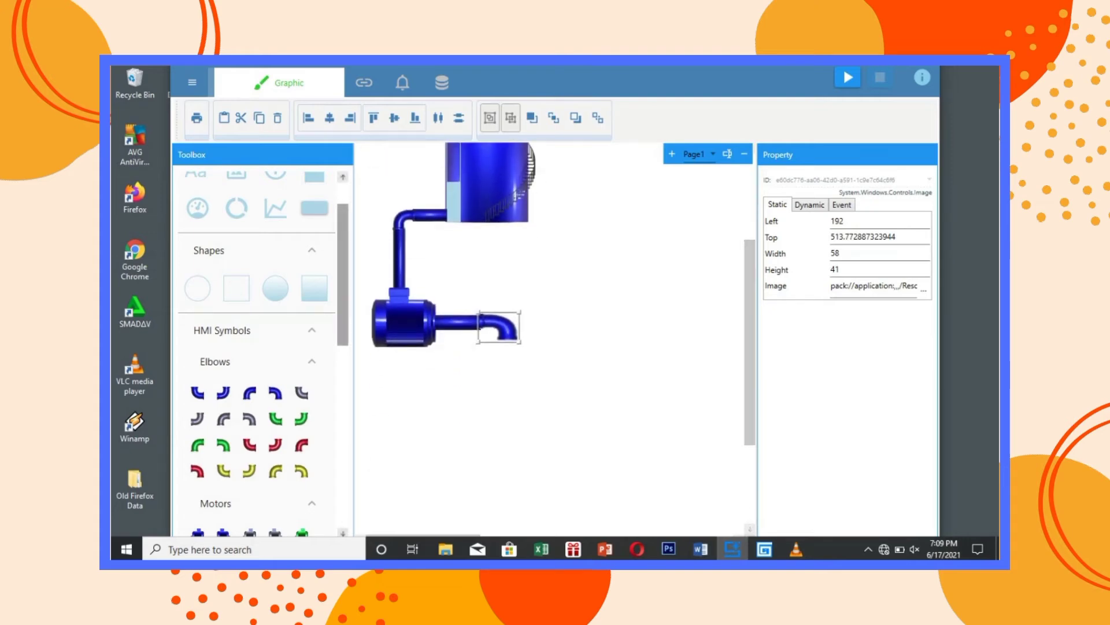
left_click_drag(343, 275, 343, 422)
scroll(224, 363, "down", 1)
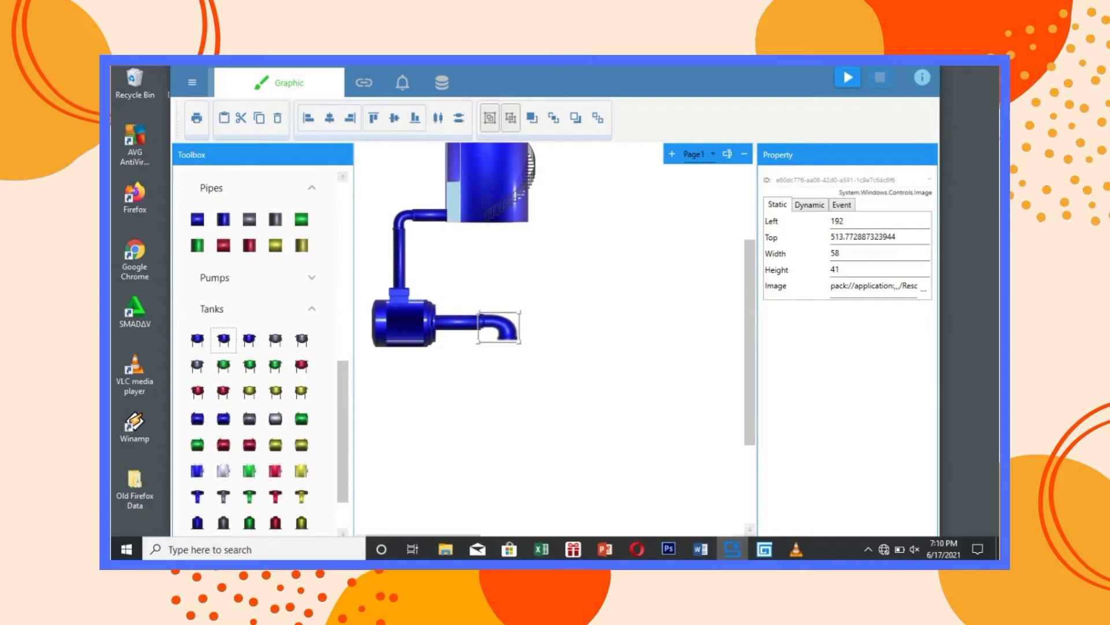
left_click_drag(223, 340, 584, 518)
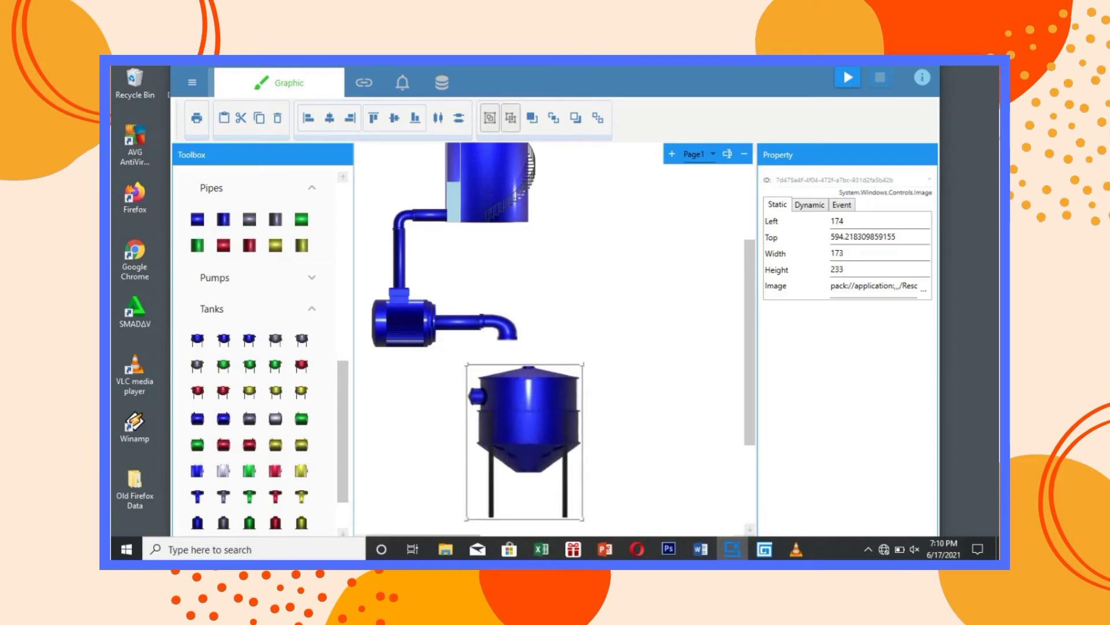
left_click_drag(524, 440, 502, 411)
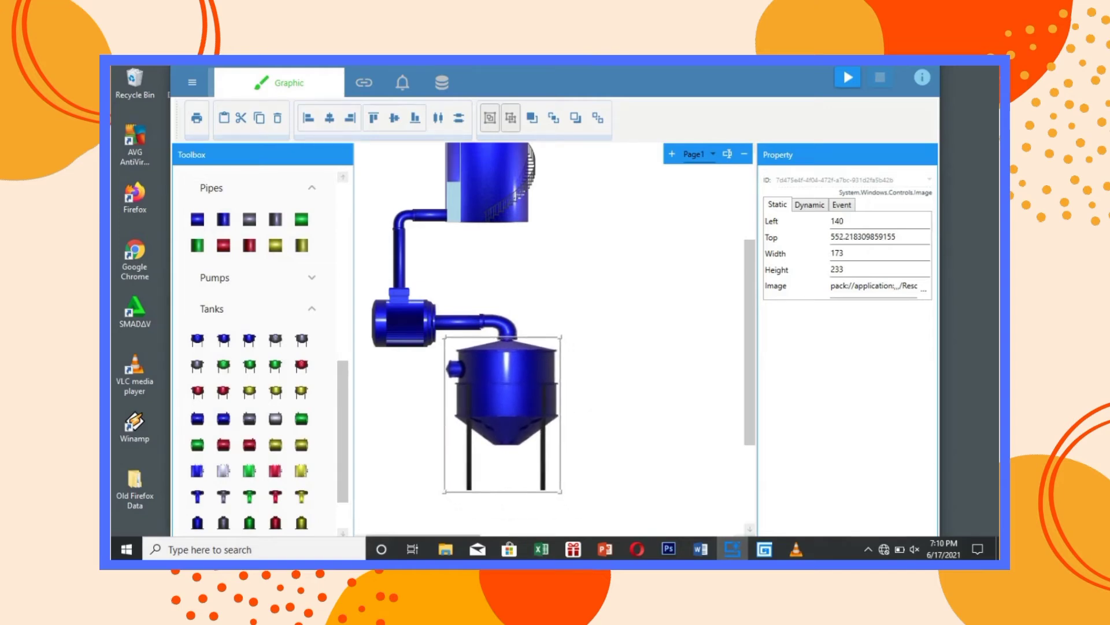
left_click_drag(560, 492, 570, 522)
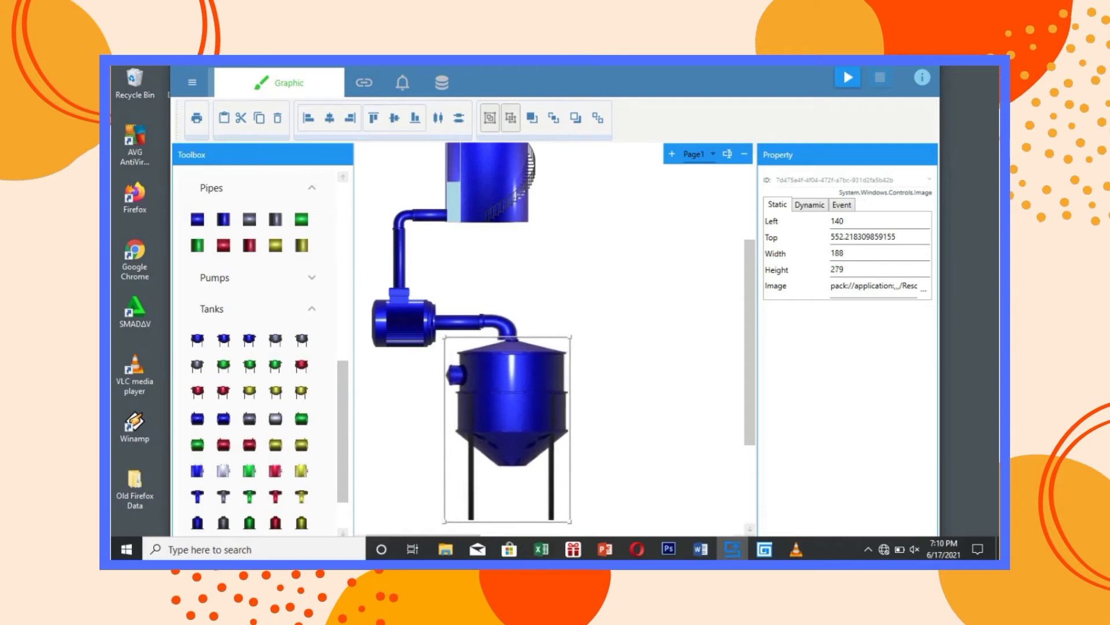
left_click_drag(508, 411, 504, 413)
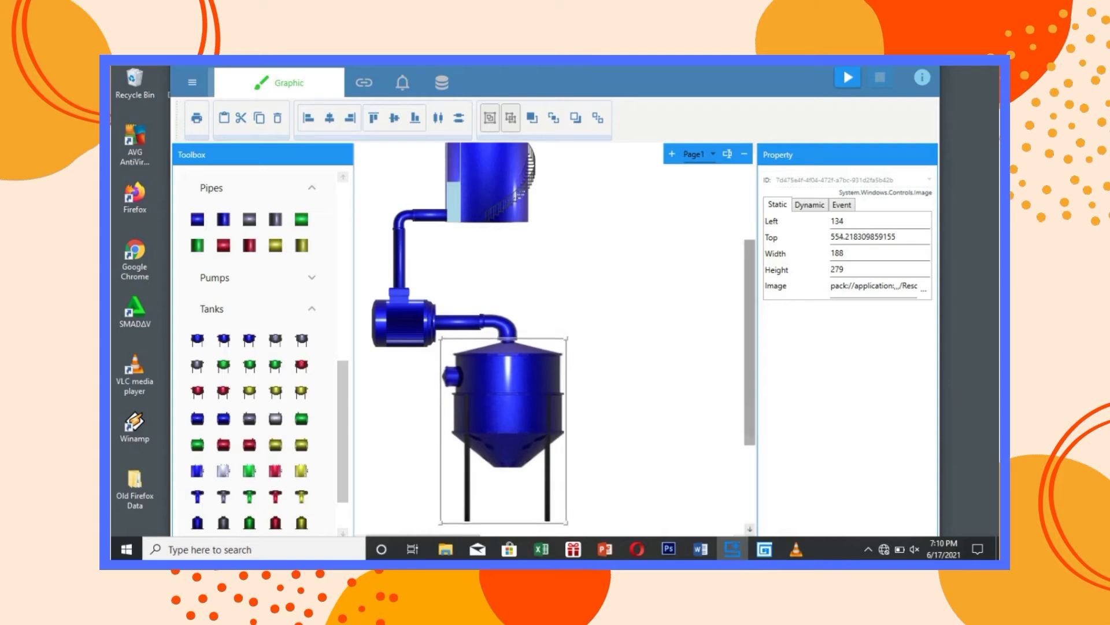
Step: Attach a blue elbow to the bottom outlet of the legged tank, turning the flow to the right
scroll(556, 335, "down", 3)
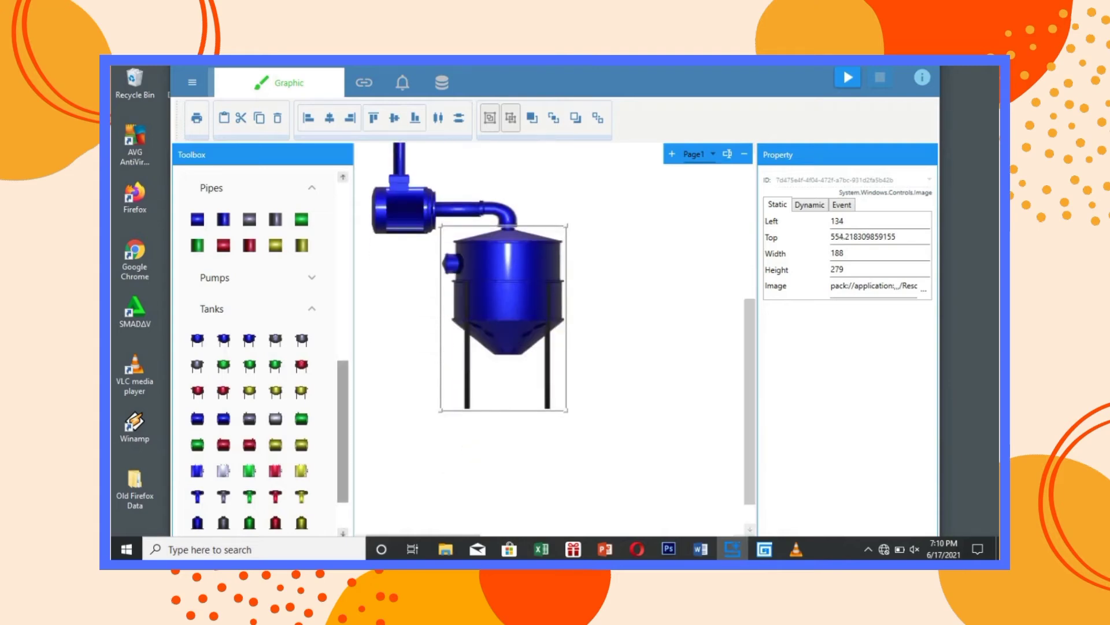
scroll(260, 347, "up", 5)
scroll(261, 346, "up", 2)
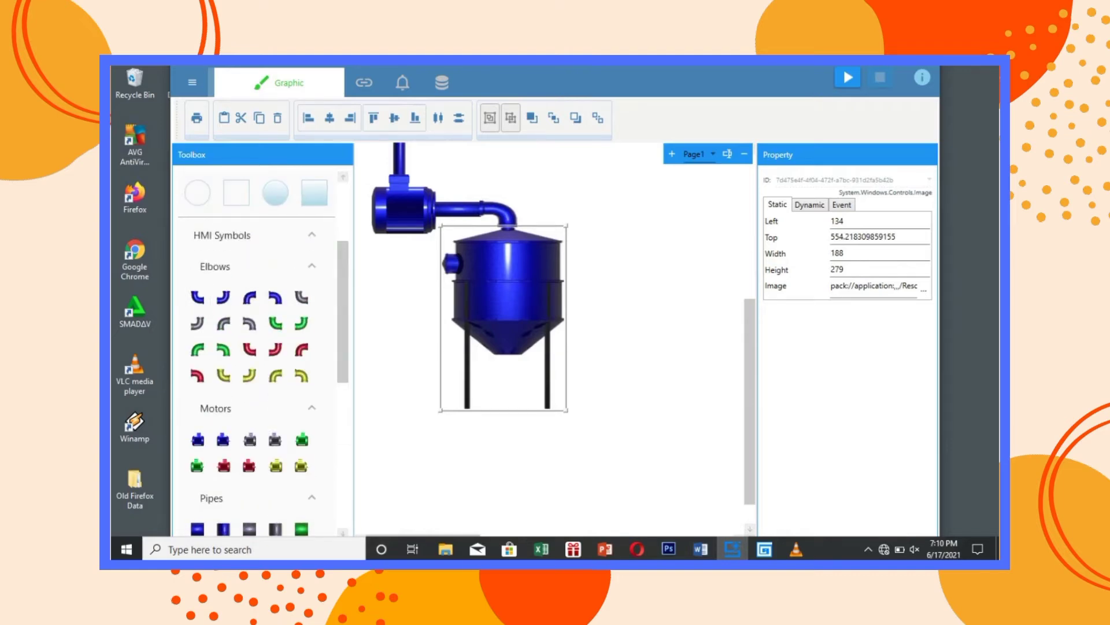
left_click_drag(197, 297, 514, 374)
left_click(610, 373)
left_click(610, 373)
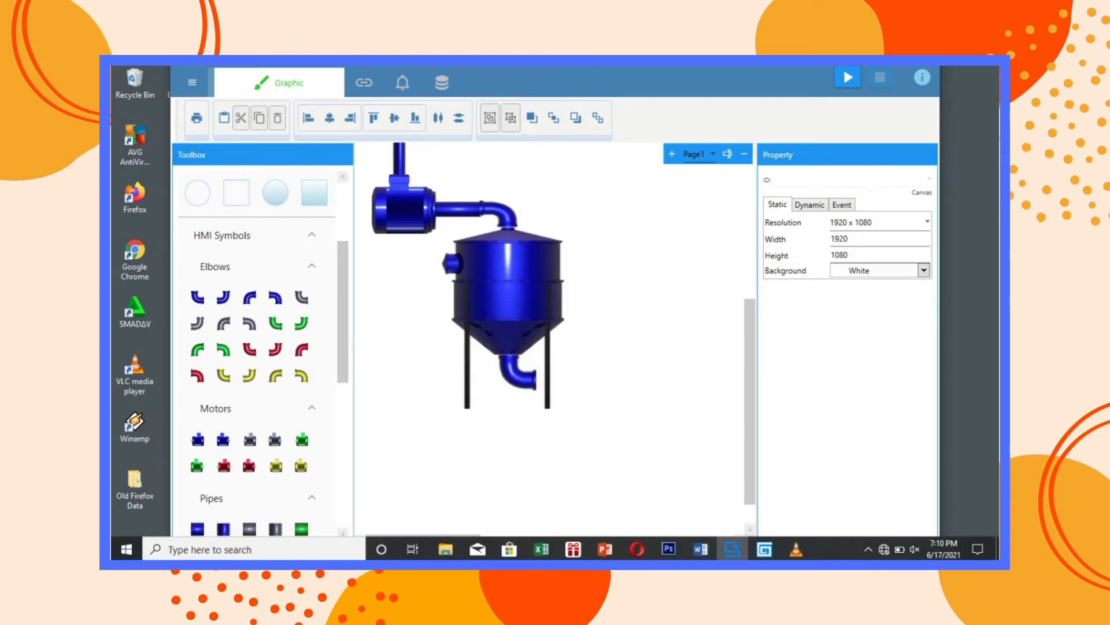
Step: Duplicate the motor's horizontal pipe and attach the copy to the tank's outlet elbow, about 72 by 21, at about left 278, top 778
left_click(459, 209)
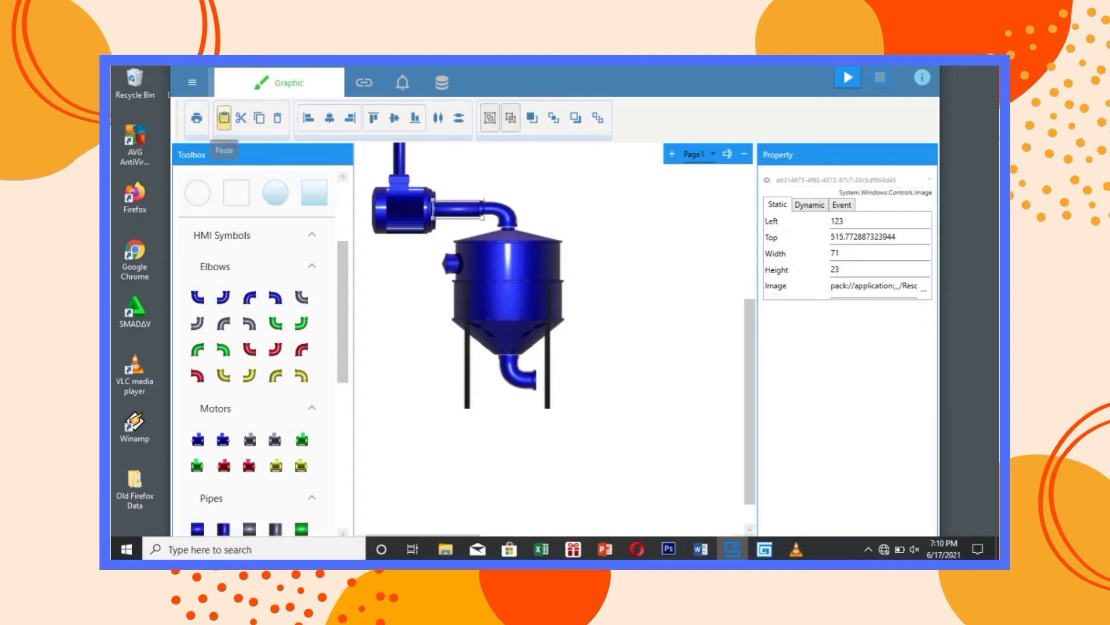
left_click(224, 119)
type("14")
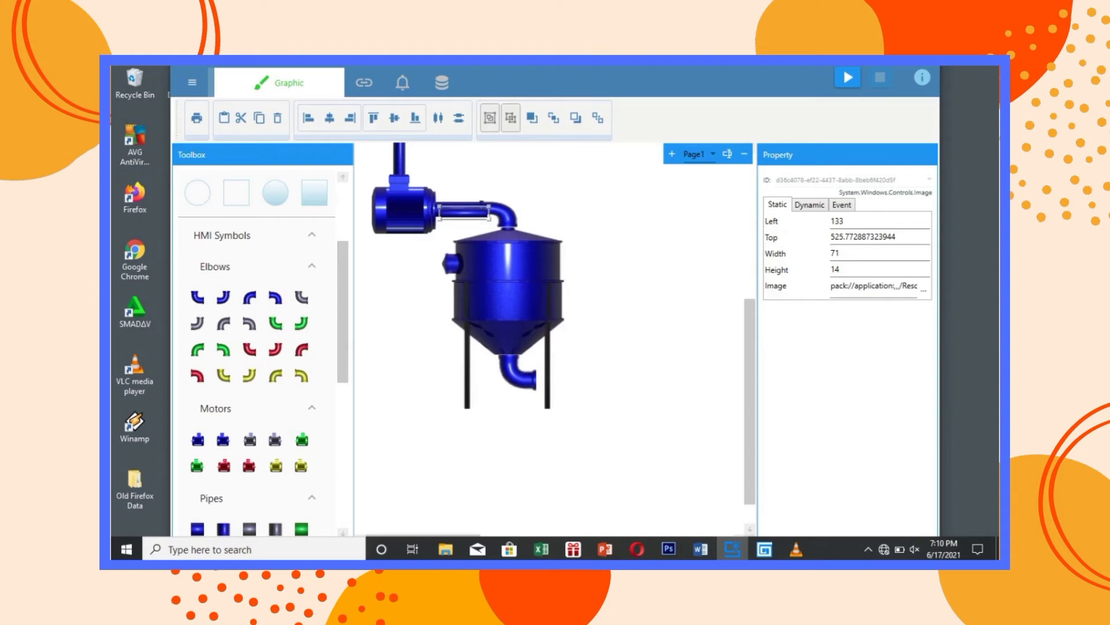
left_click_drag(464, 213, 559, 380)
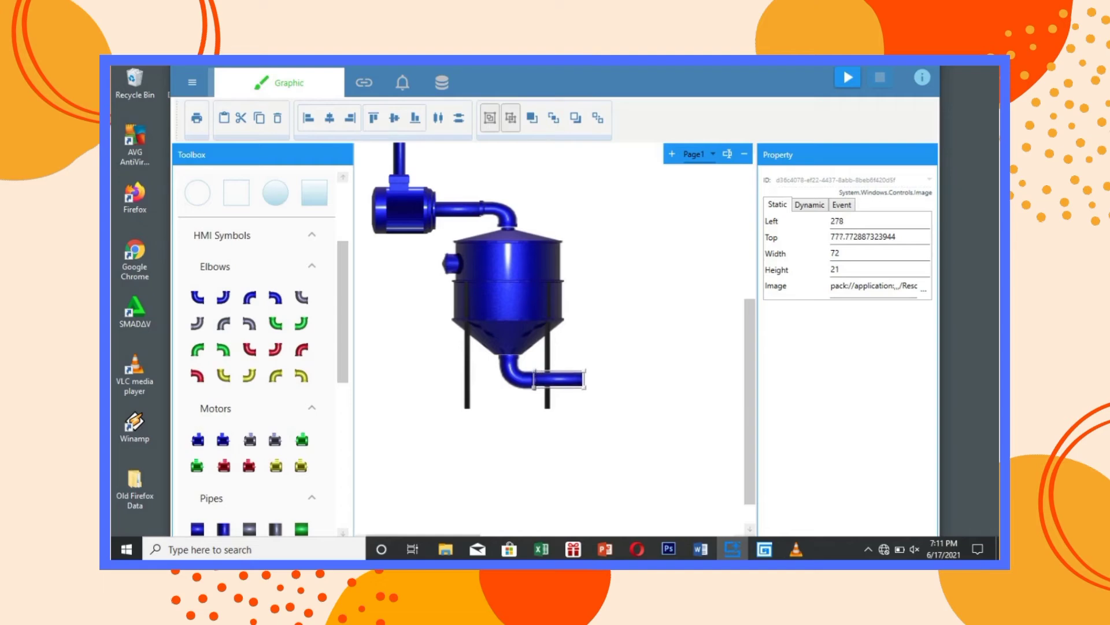
Step: Duplicate the downward elbow above the tank and attach the copy to the outlet pipe's free end, at about left 349, top 777
scroll(550, 324, "down", 1)
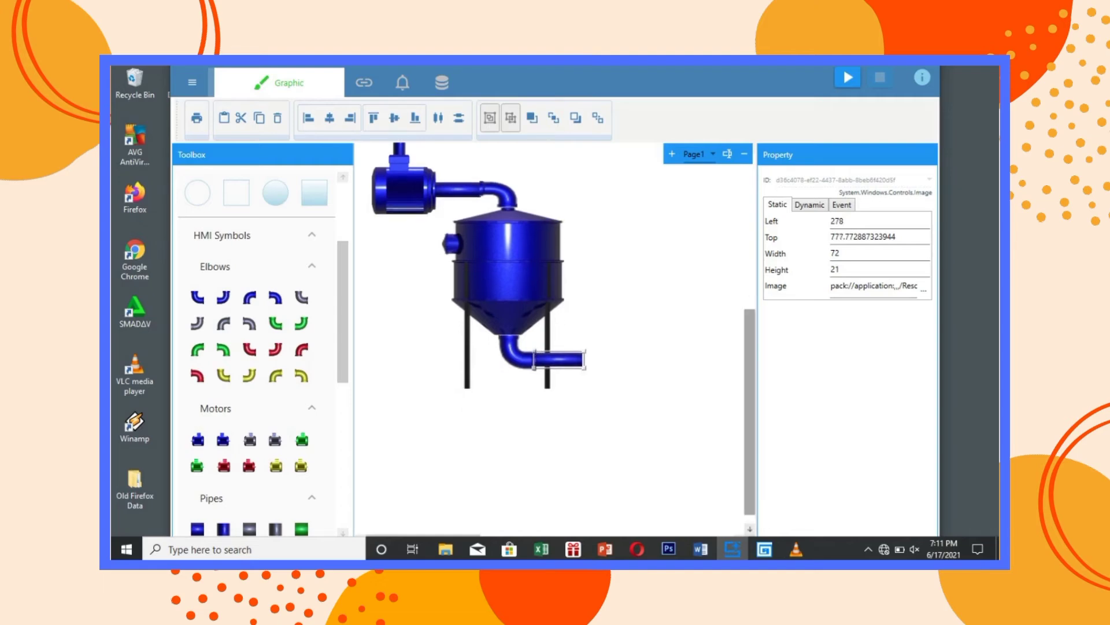
left_click(498, 192)
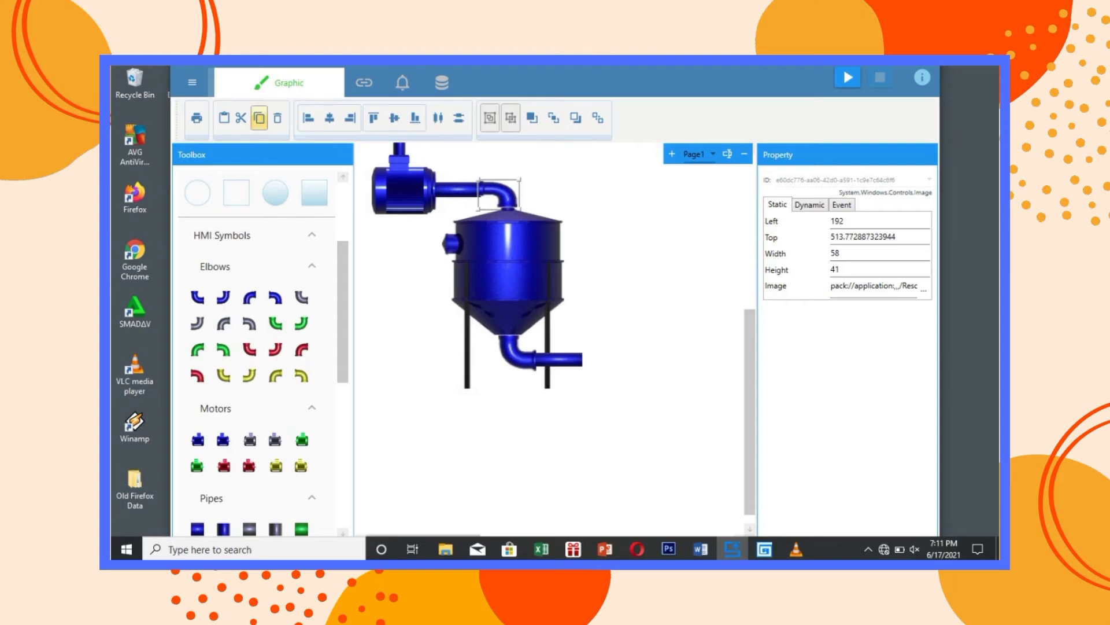
left_click(224, 117)
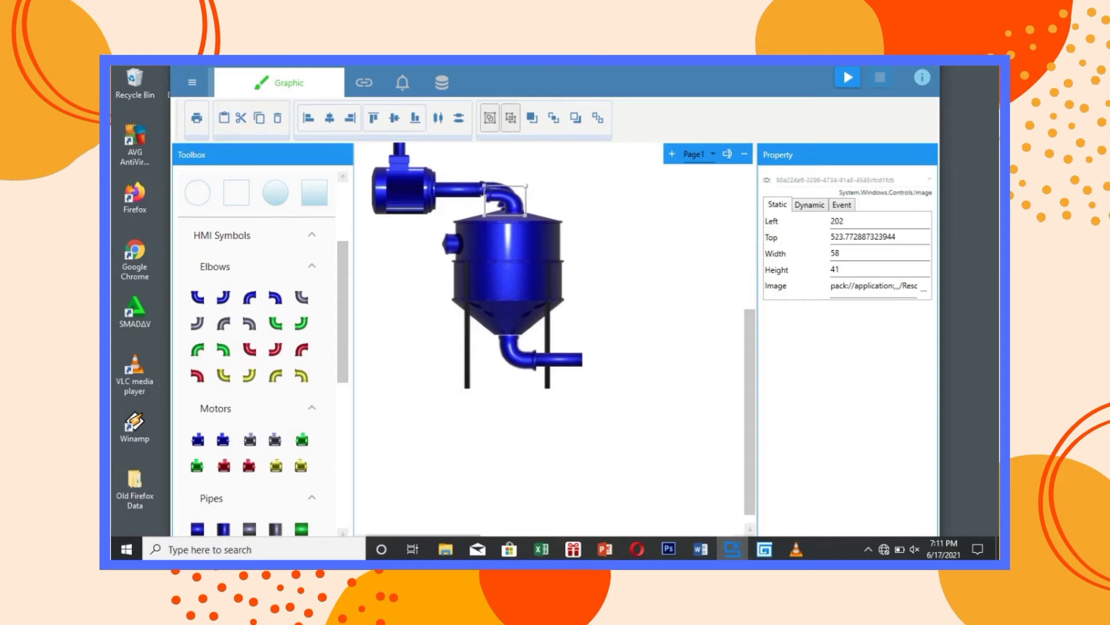
left_click_drag(504, 200, 601, 365)
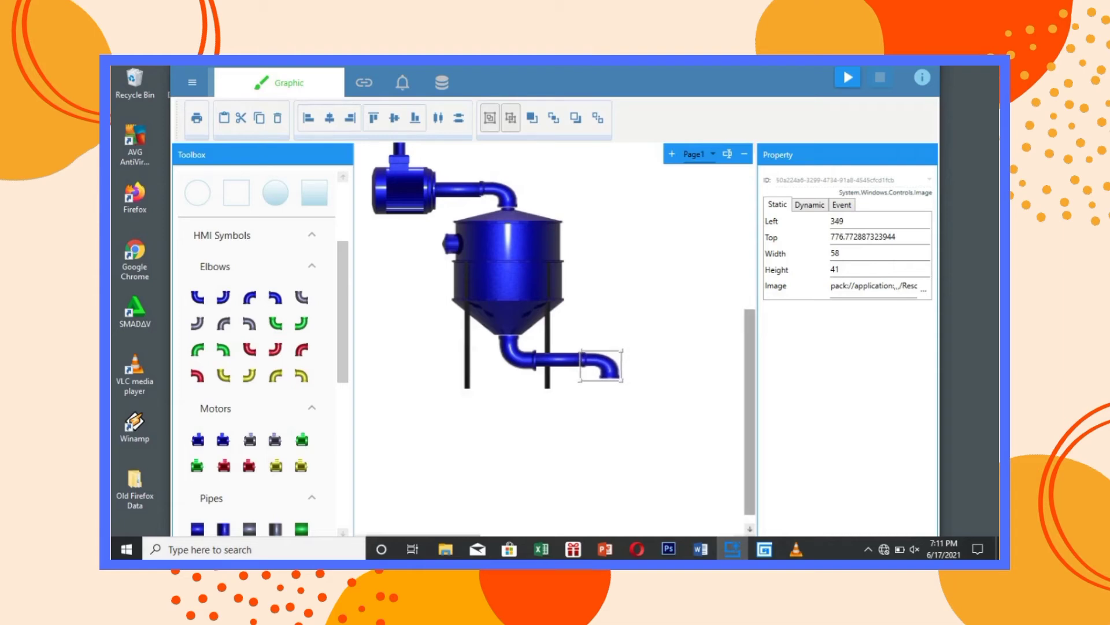
Step: Place a blue domed vertical tank under the last downward elbow, sized about 175 by 242, at about left 310, top 816
scroll(564, 337, "down", 1)
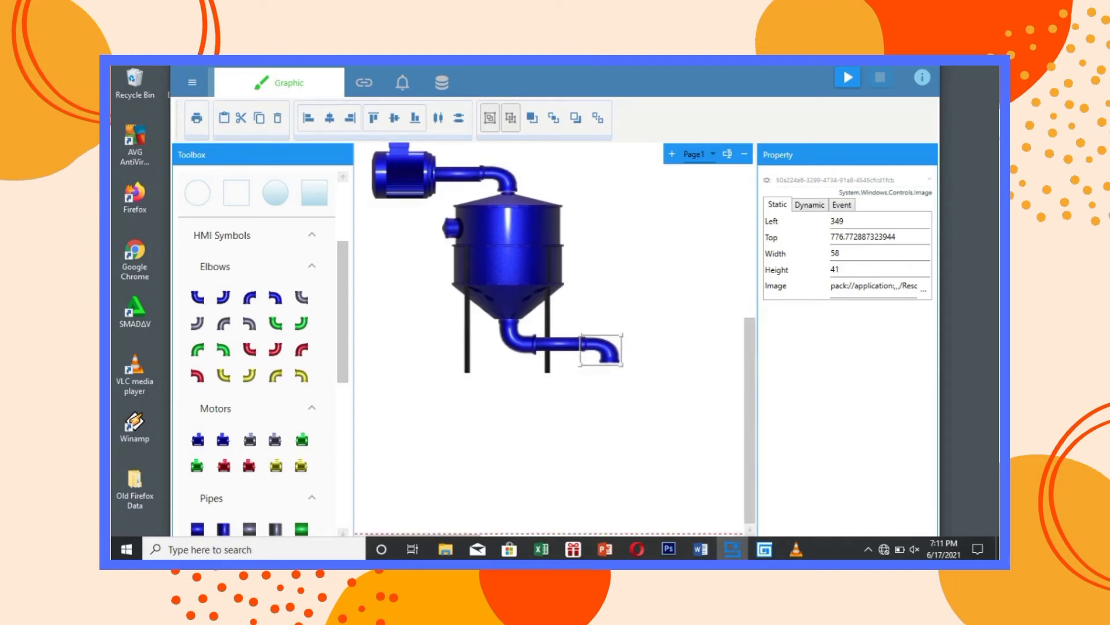
scroll(266, 405, "down", 15)
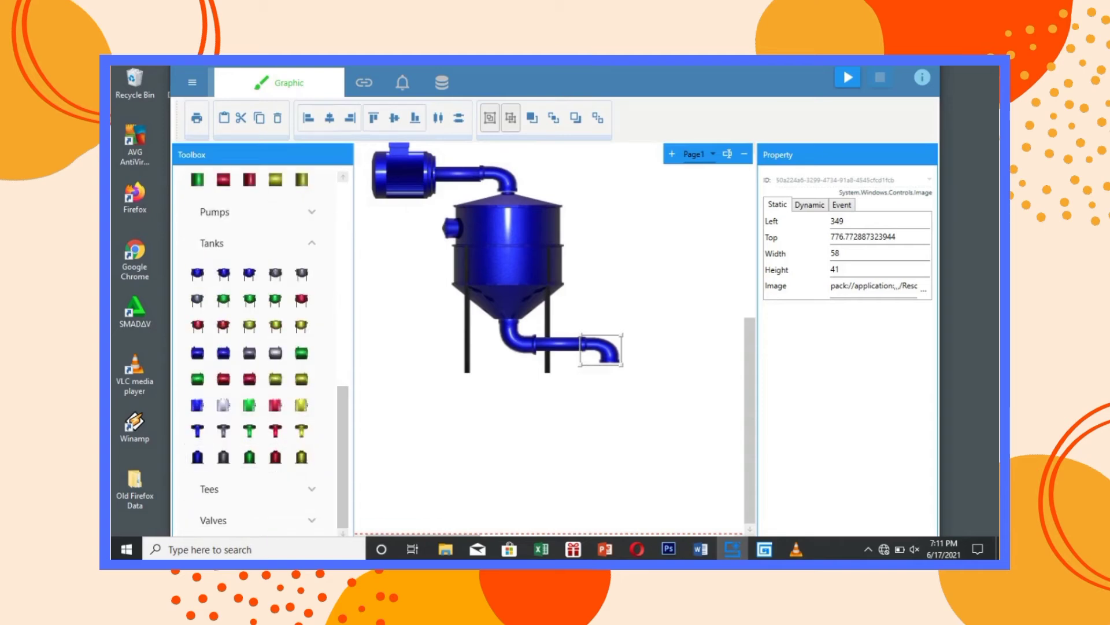
left_click_drag(197, 457, 689, 530)
left_click_drag(632, 461, 612, 429)
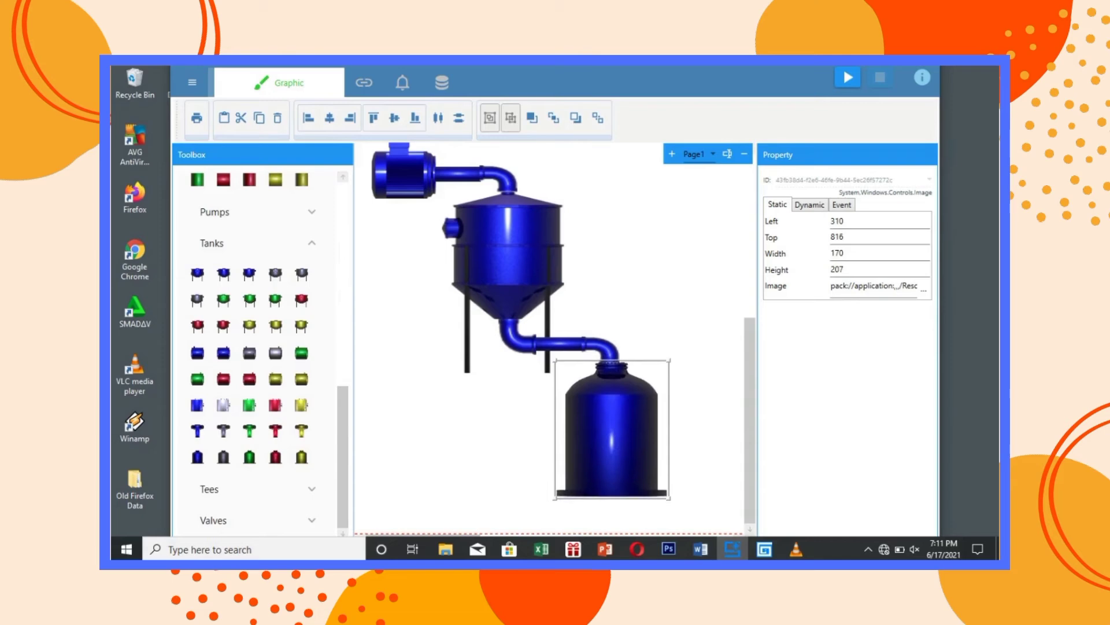
left_click_drag(670, 498, 672, 520)
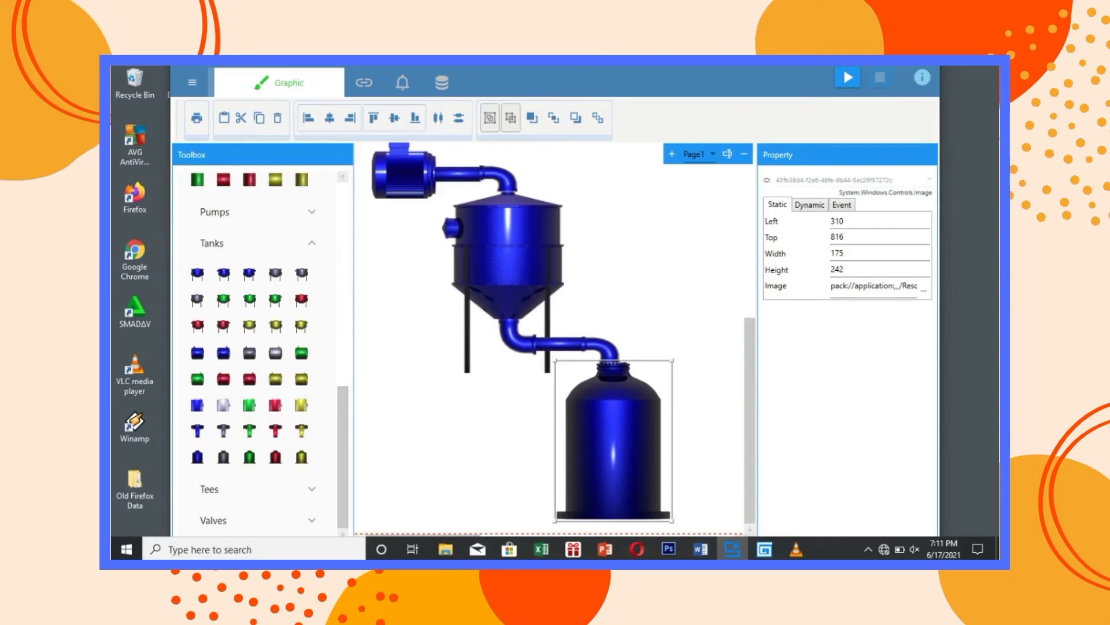
Step: Attach a blue valve, about 40 by 34, to the lower left side of the domed tank at about left 284, top 976
left_click(310, 520)
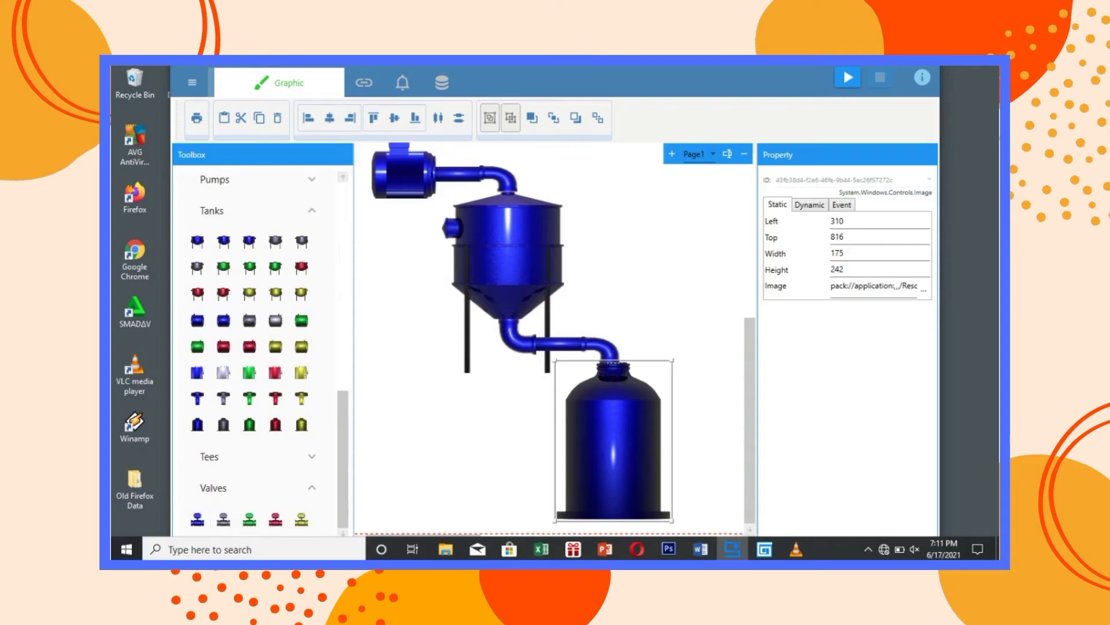
left_click_drag(197, 519, 552, 477)
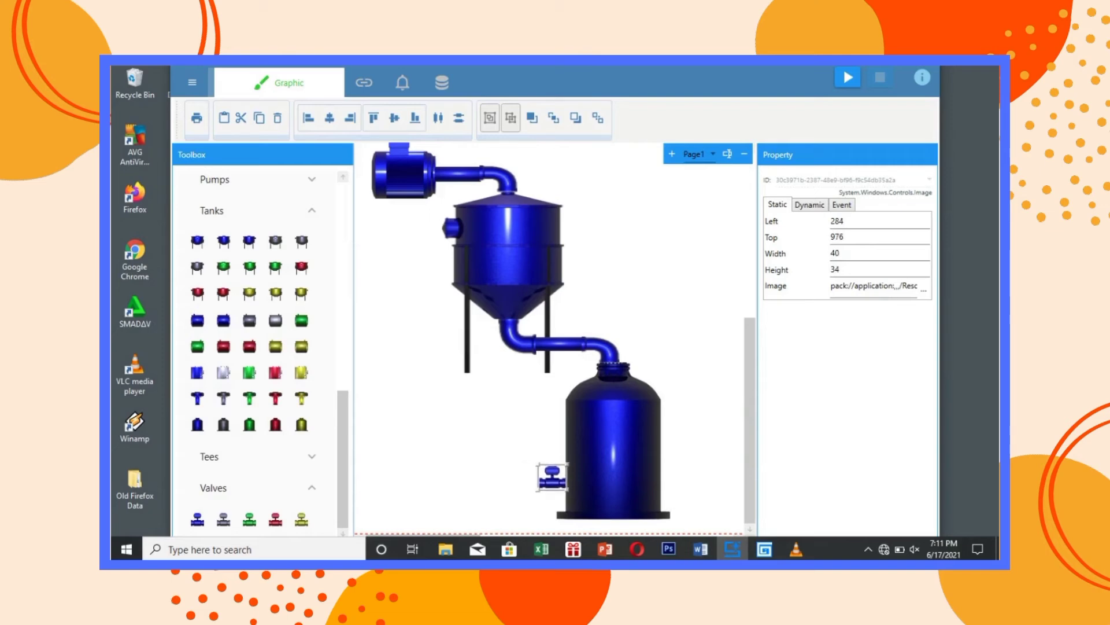
left_click(492, 462)
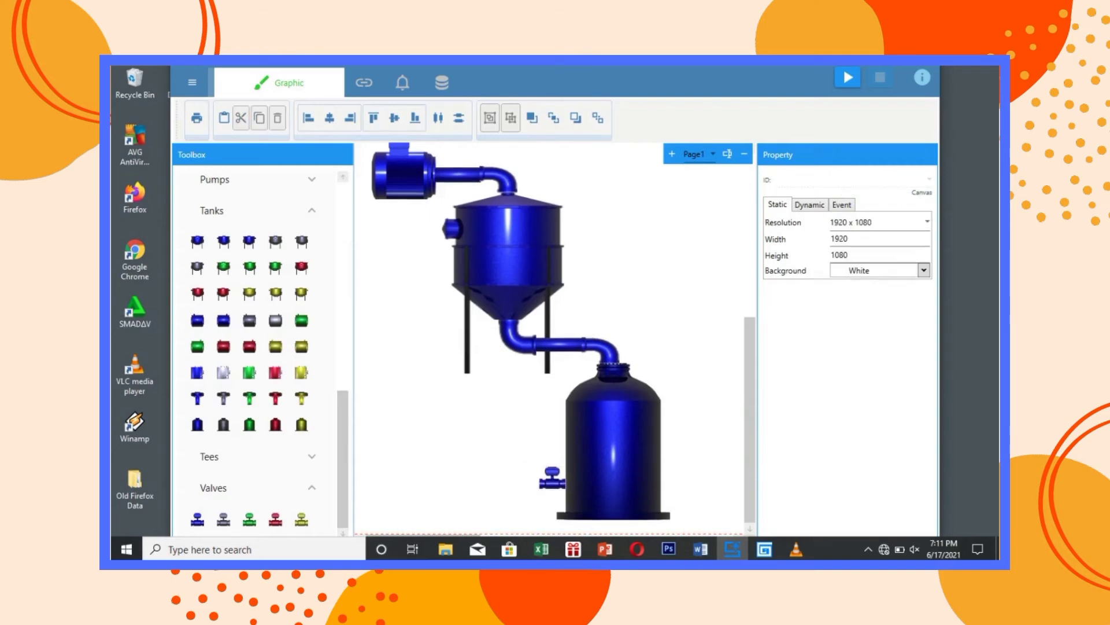
Step: Attach a blue elbow to the valve's free left end, turning the flow downward like a tap
scroll(249, 264, "up", 10)
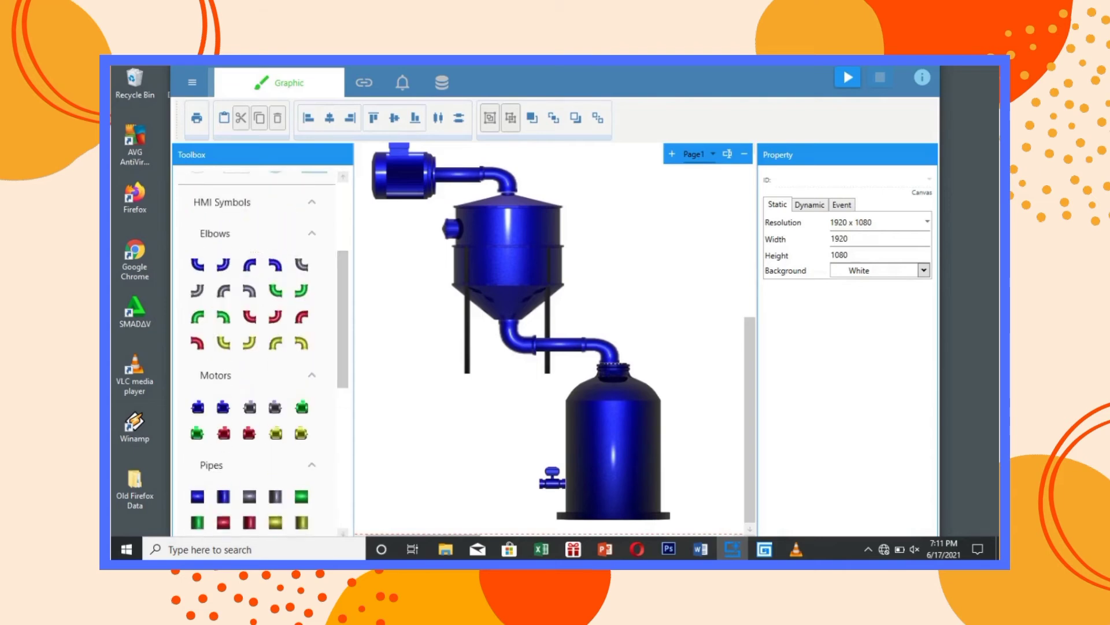
left_click_drag(249, 264, 532, 488)
left_click(493, 456)
Step: Add a vertical level bar about 34 wide along the domed tank's left edge, stretching from its base to near its shoulder
scroll(312, 266, "up", 3)
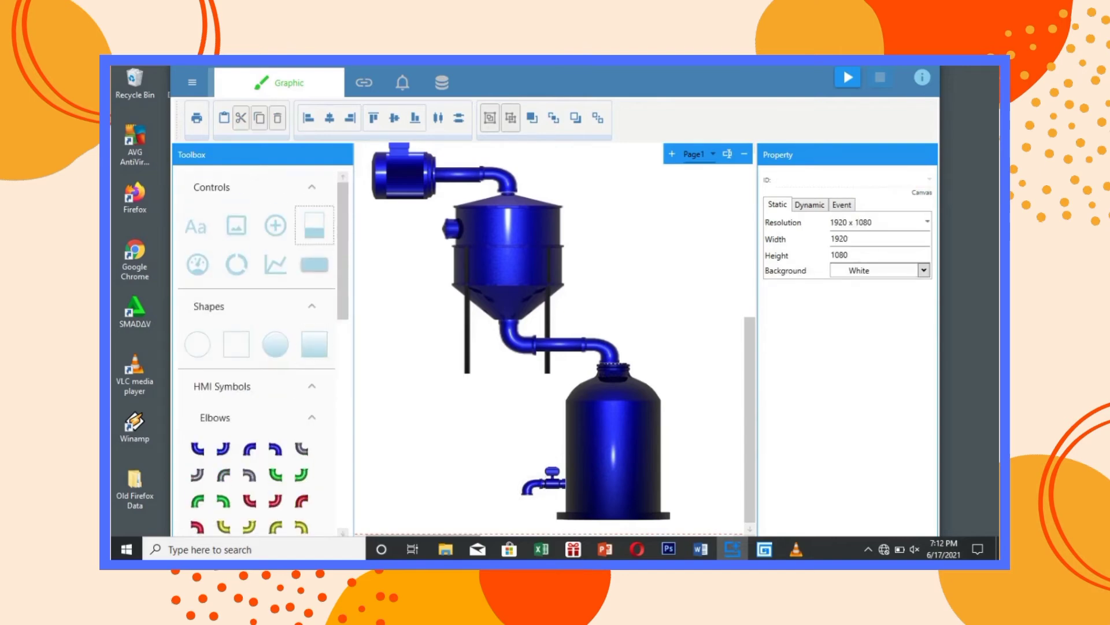
left_click_drag(314, 226, 583, 514)
left_click_drag(571, 474, 576, 474)
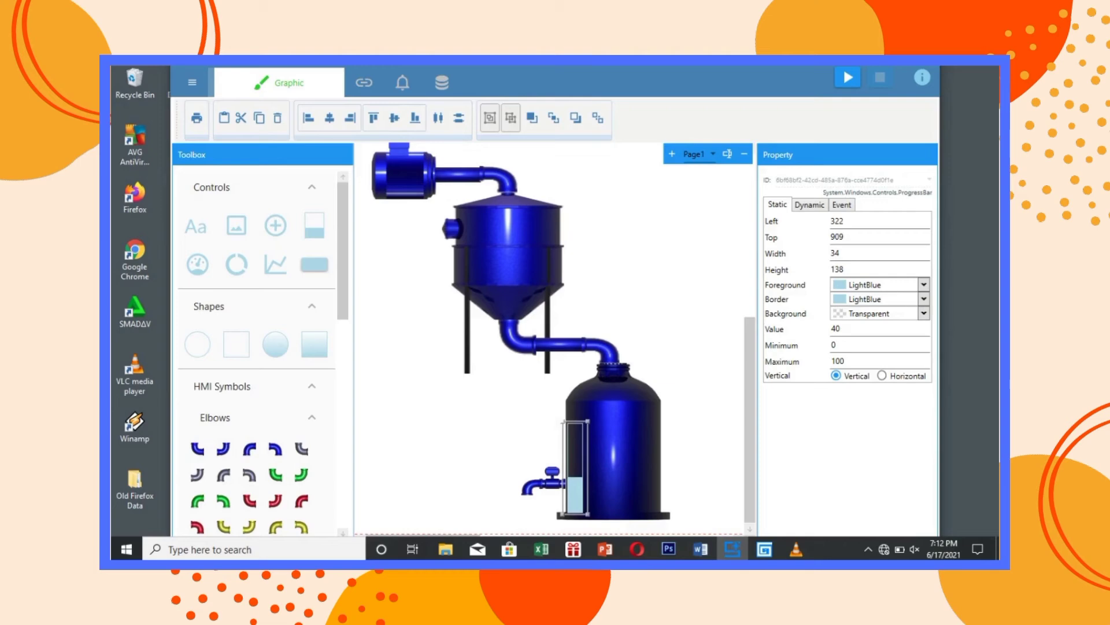
left_click_drag(587, 420, 587, 404)
left_click(520, 412)
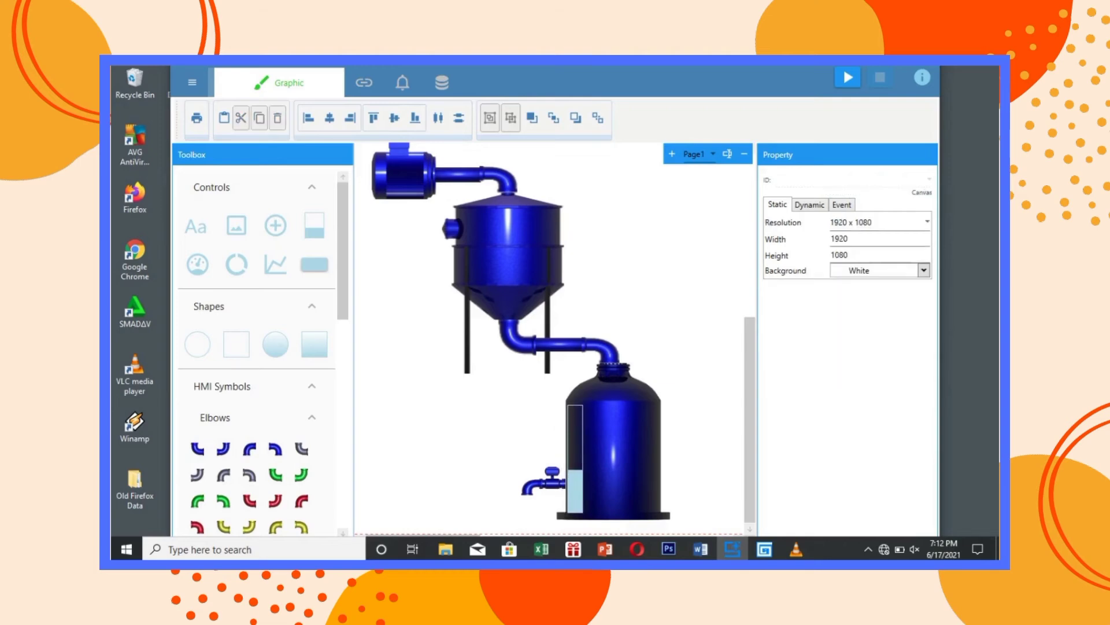
Step: Place a pie chart to the right of the volume labels, sized about 183 by 177, at about left 329, top 68
scroll(553, 338, "up", 5)
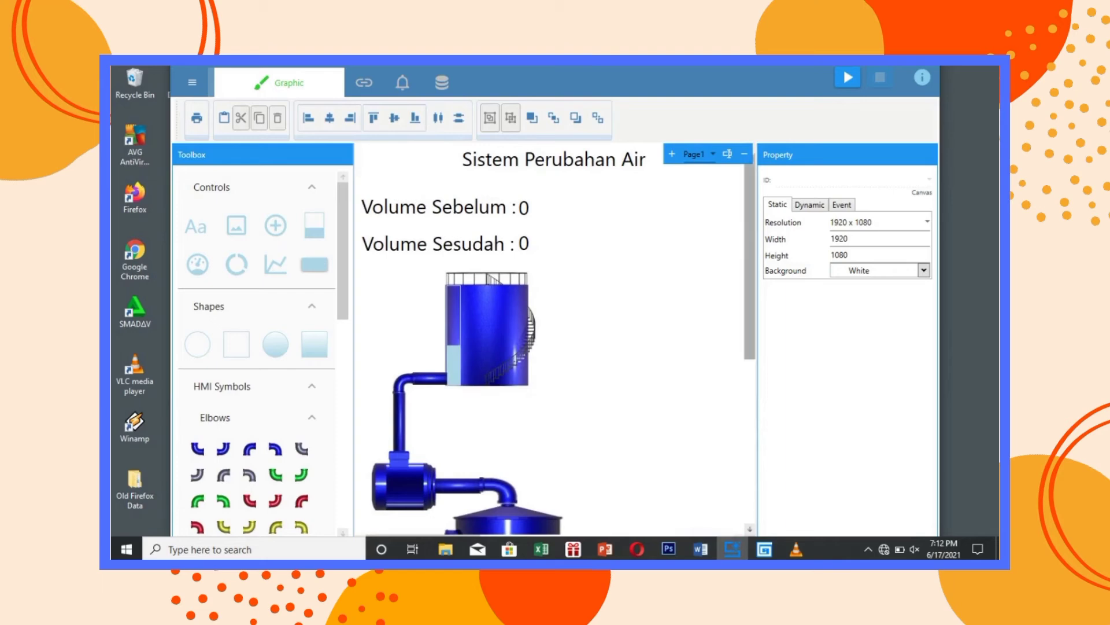
scroll(552, 338, "down", 2)
scroll(555, 341, "down", 3)
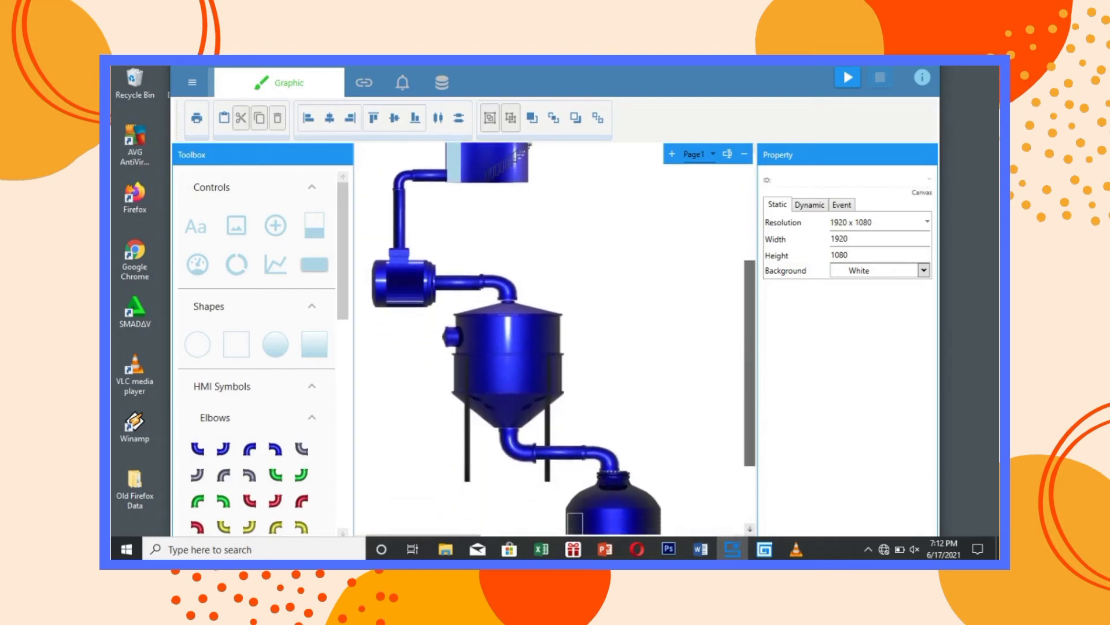
scroll(555, 339, "down", 1)
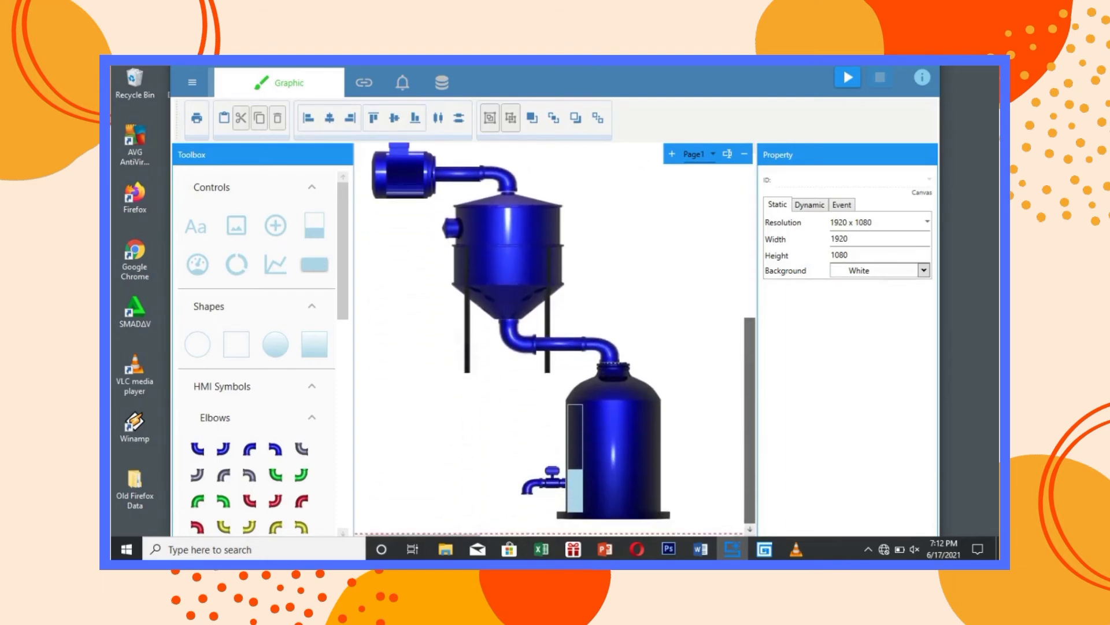
scroll(555, 338, "up", 6)
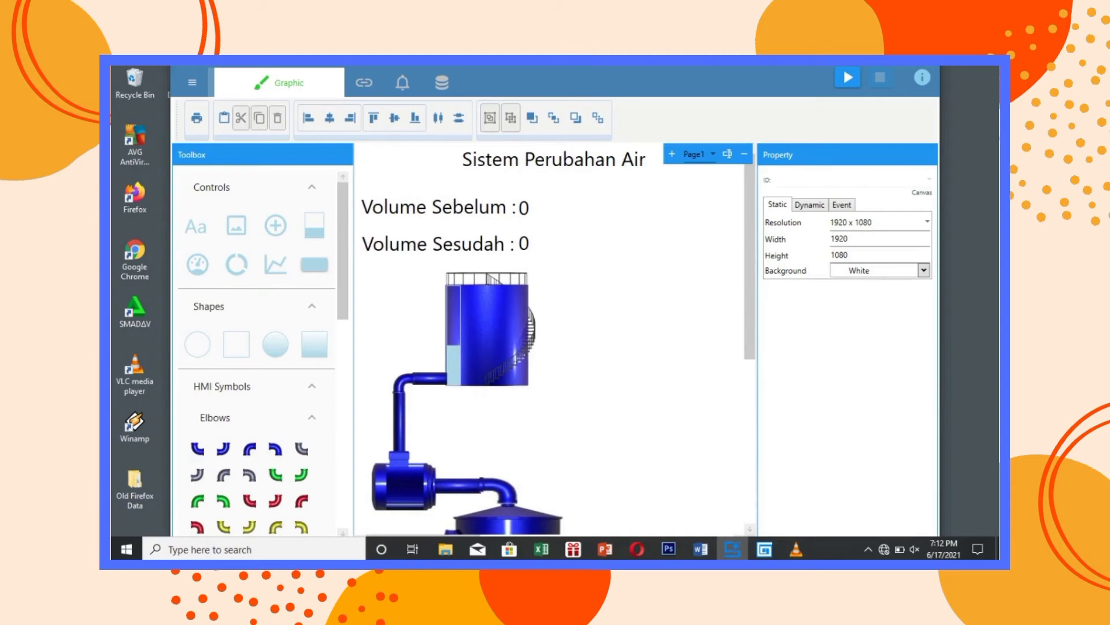
left_click_drag(236, 264, 734, 305)
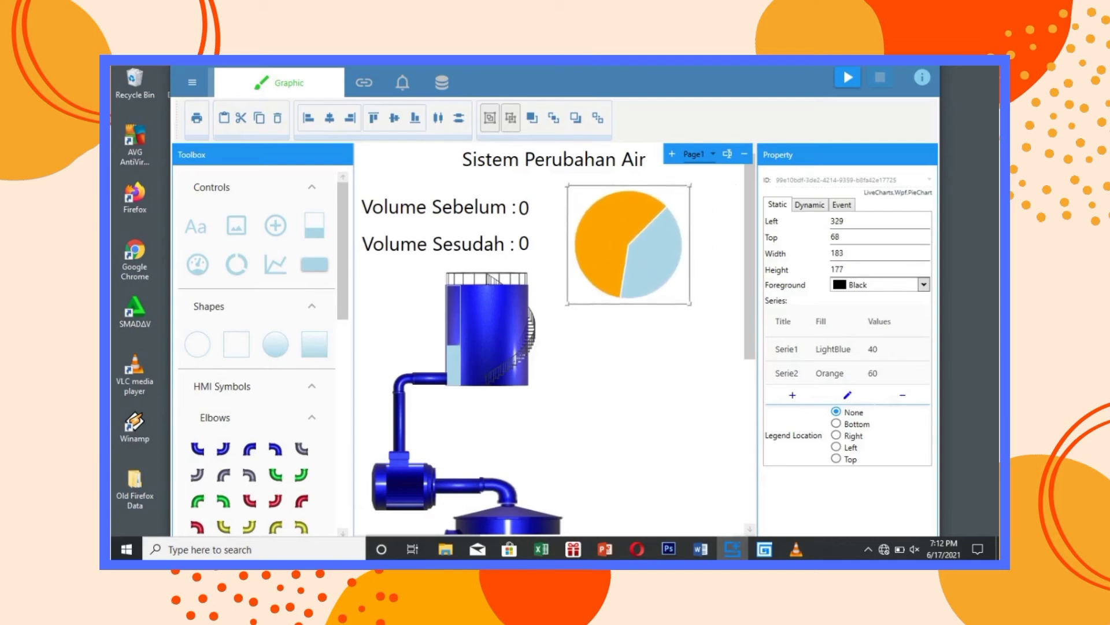